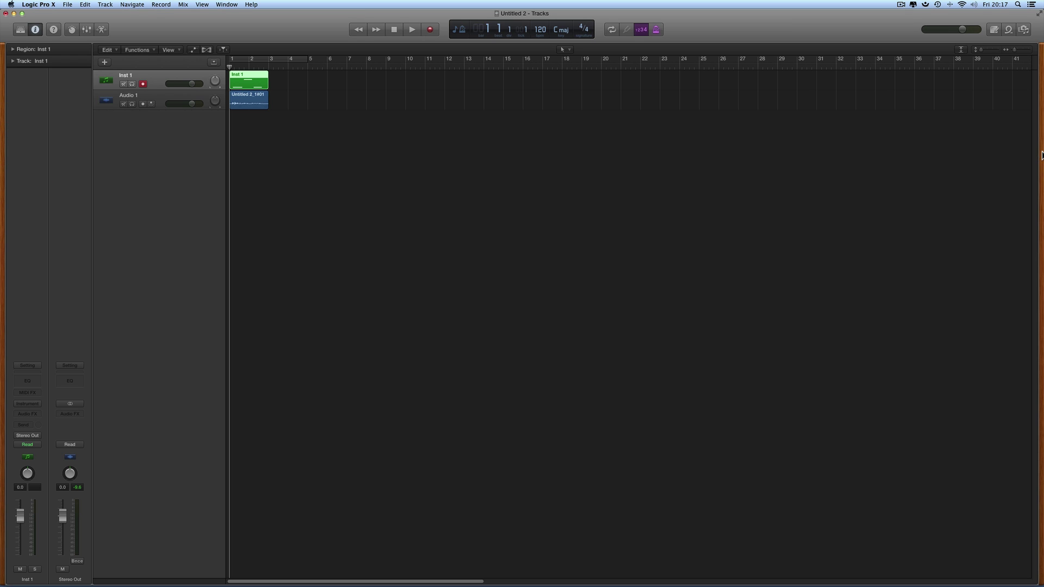
# - Show the Library for the Inst 1 track, look over its patch categories, and hide it again
pyautogui.click(20, 30)
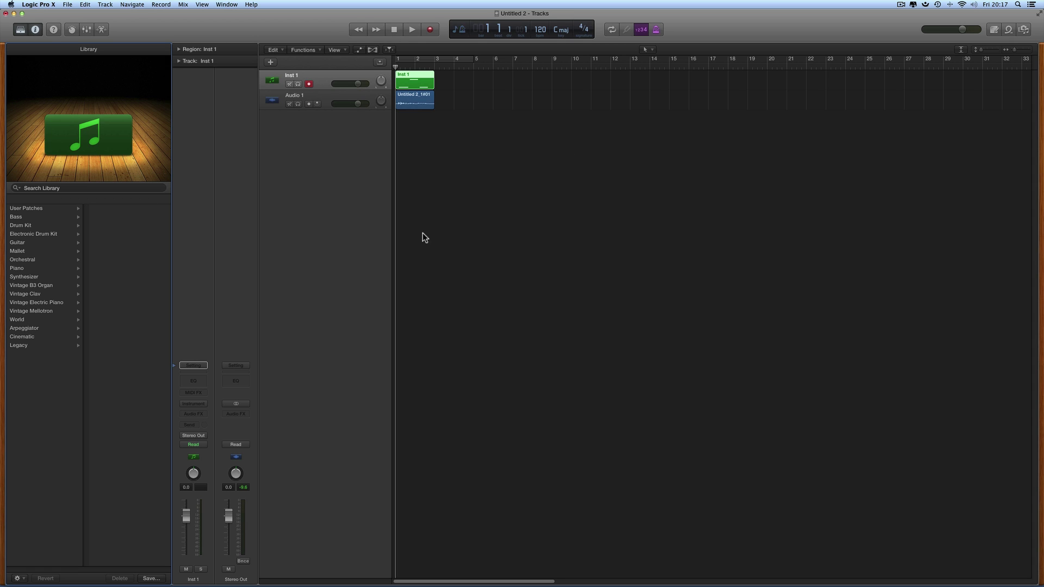
pyautogui.click(20, 30)
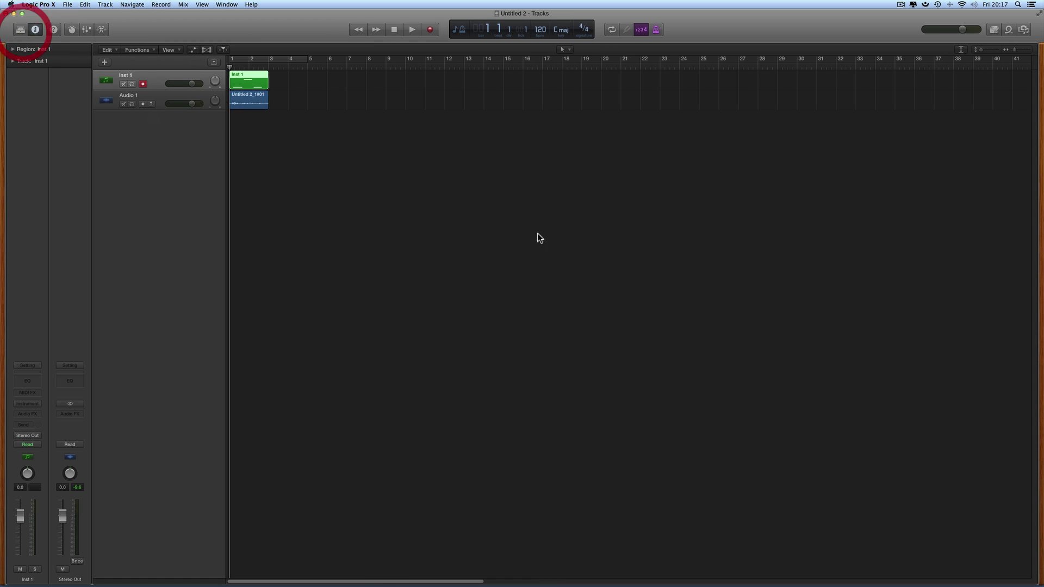
# - Open the General preferences and place the Preferences window over the middle of the empty Tracks area
pyautogui.click(40, 7)
pyautogui.moveTo(43, 27)
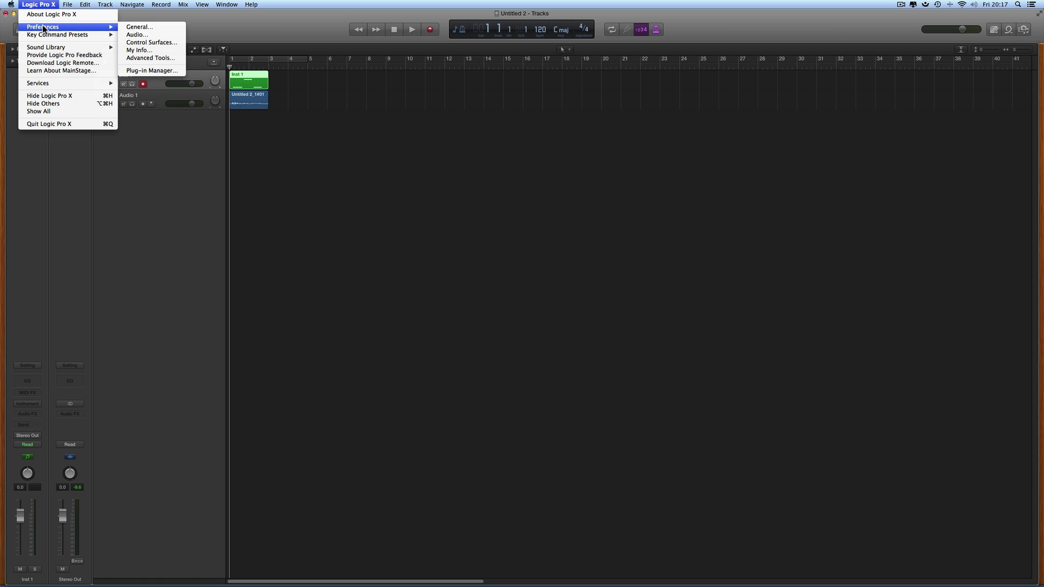
pyautogui.click(132, 28)
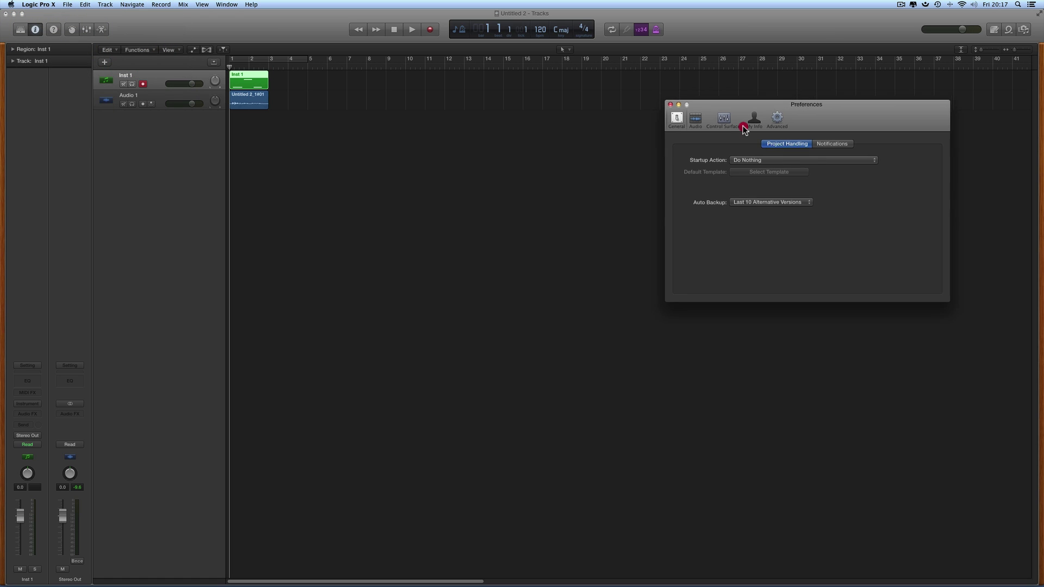
pyautogui.moveTo(800, 113); pyautogui.dragTo(479, 235)
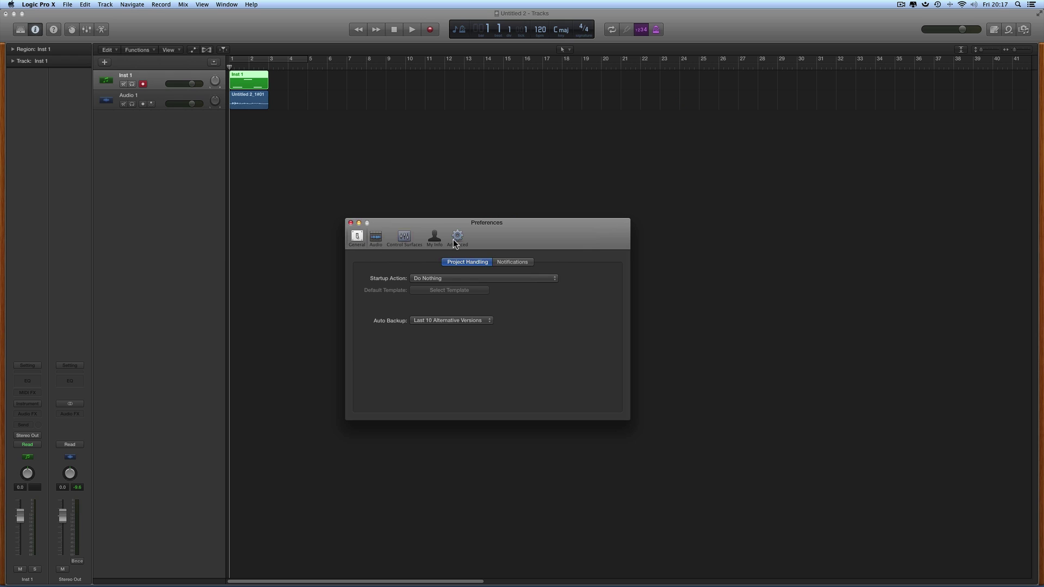
# - Look through the Audio, Control Surfaces and My Info preferences, and enable Show Advanced Tools in the Advanced preferences
pyautogui.click(379, 237)
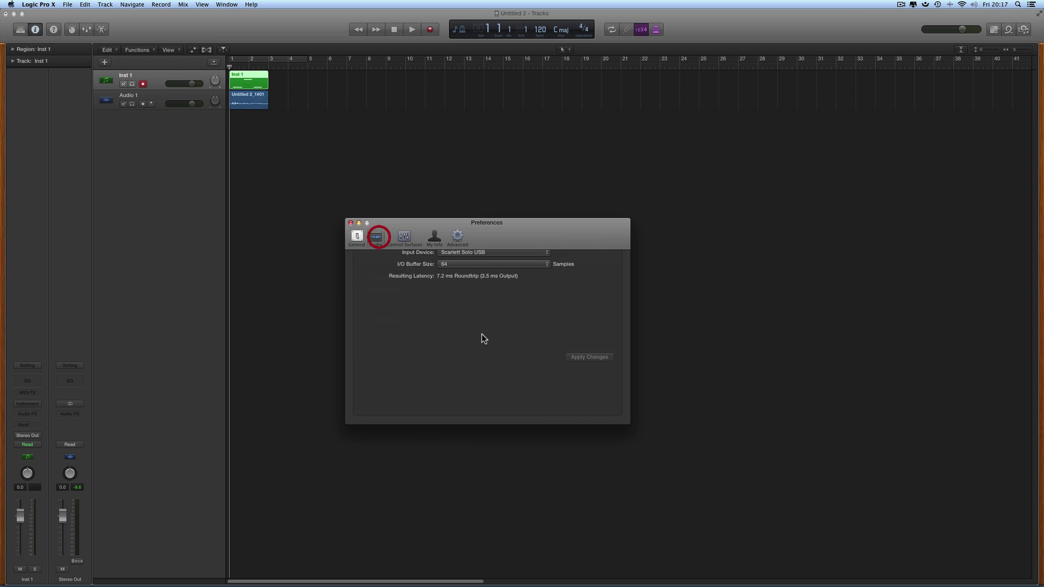
pyautogui.click(404, 237)
pyautogui.click(434, 237)
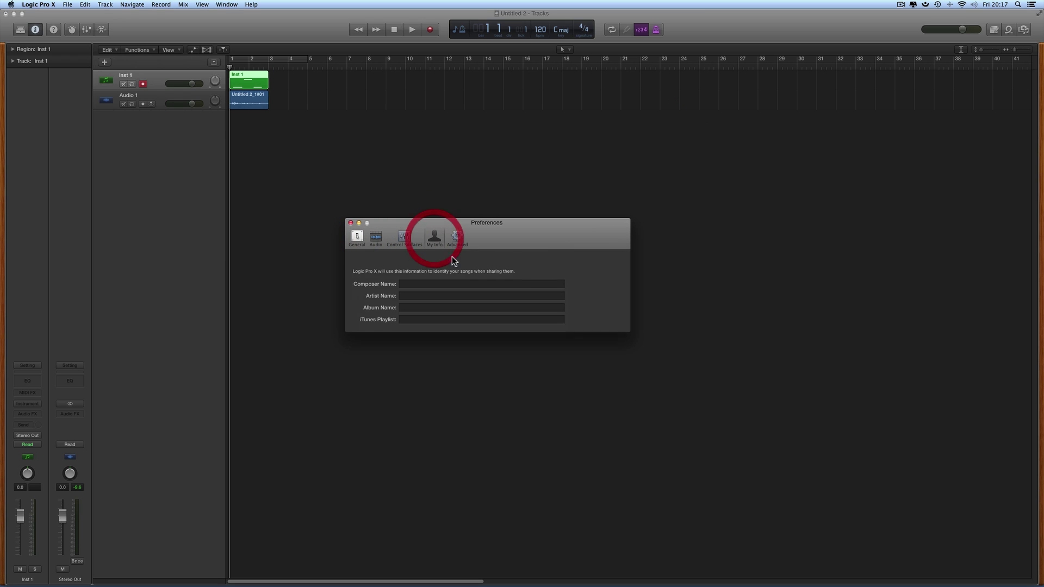
pyautogui.click(457, 238)
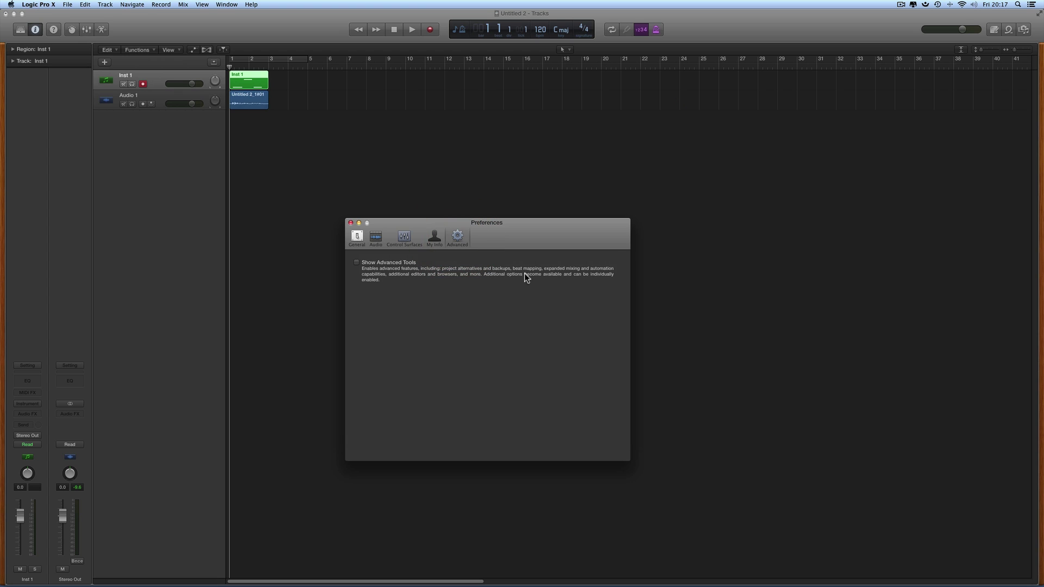
pyautogui.click(356, 263)
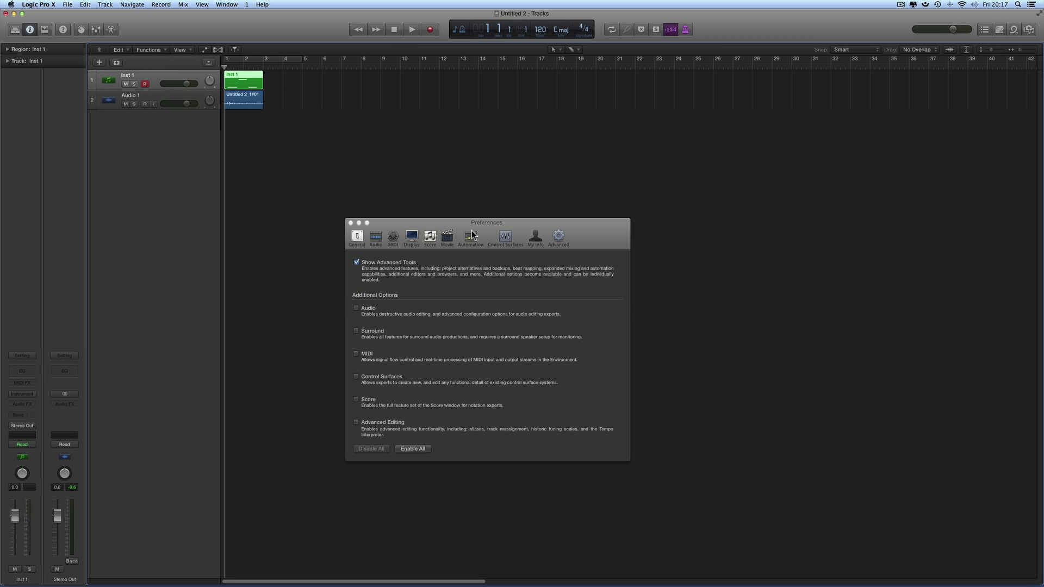
# - Shift the Preferences window slightly, and show and hide the Library to check its look with advanced tools enabled
pyautogui.moveTo(459, 224); pyautogui.dragTo(520, 220)
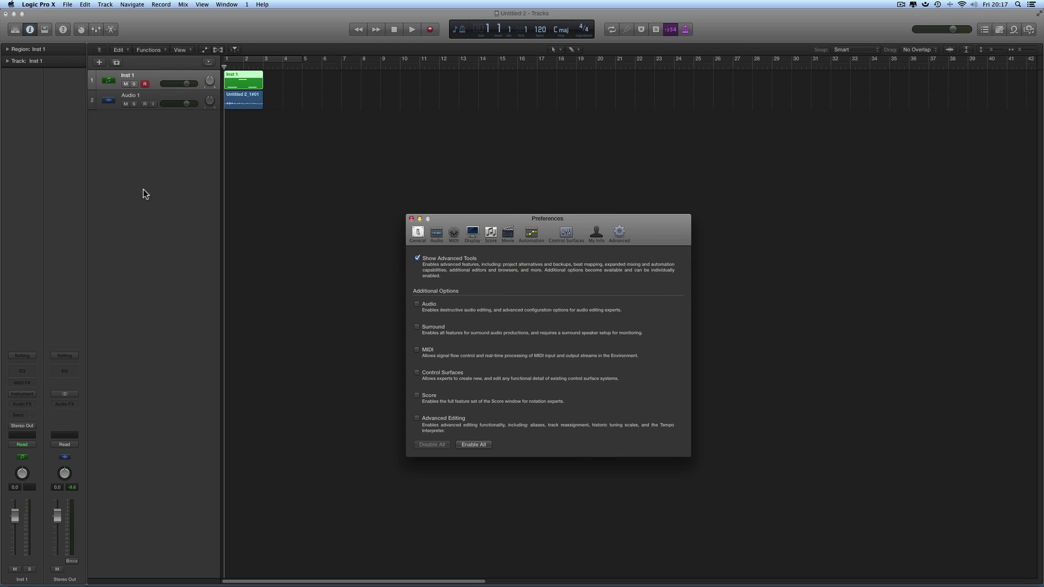
pyautogui.click(15, 29)
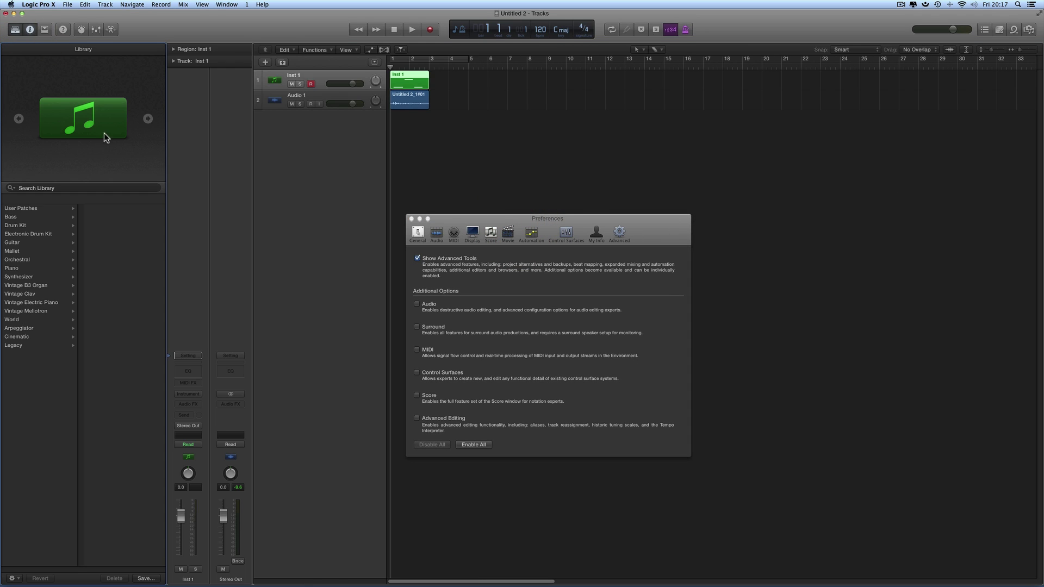
pyautogui.click(15, 31)
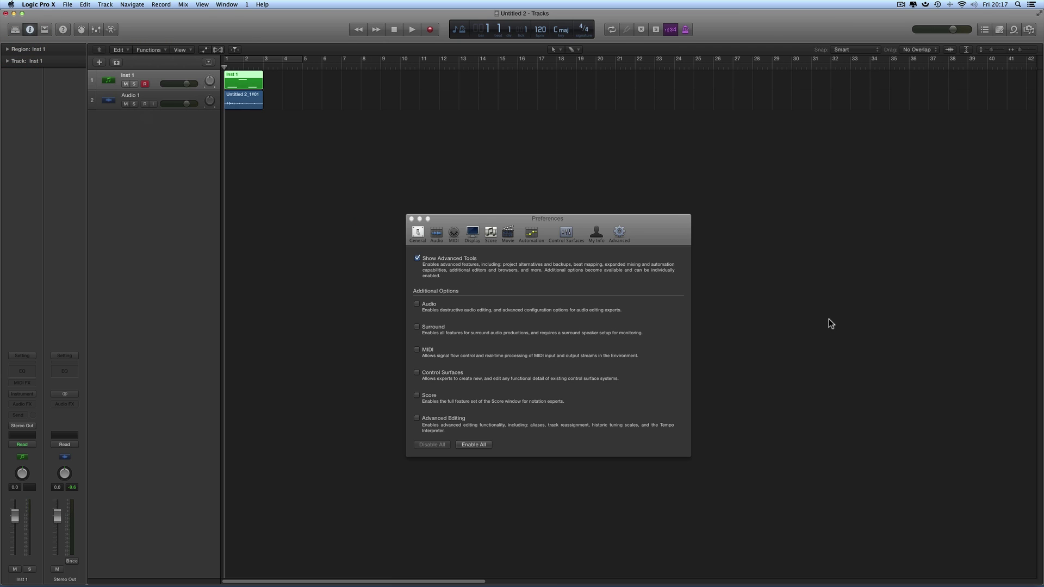
# - Review the preference categories available with advanced tools, from General and Audio through My Info, ending at the Advanced options
pyautogui.moveTo(530, 221); pyautogui.dragTo(562, 212)
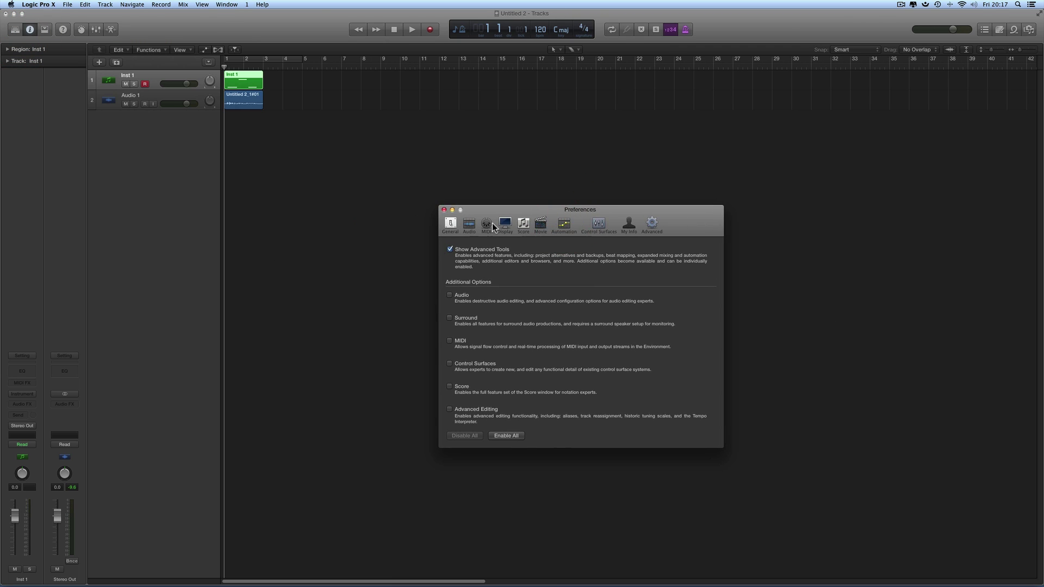
pyautogui.click(451, 224)
pyautogui.click(469, 224)
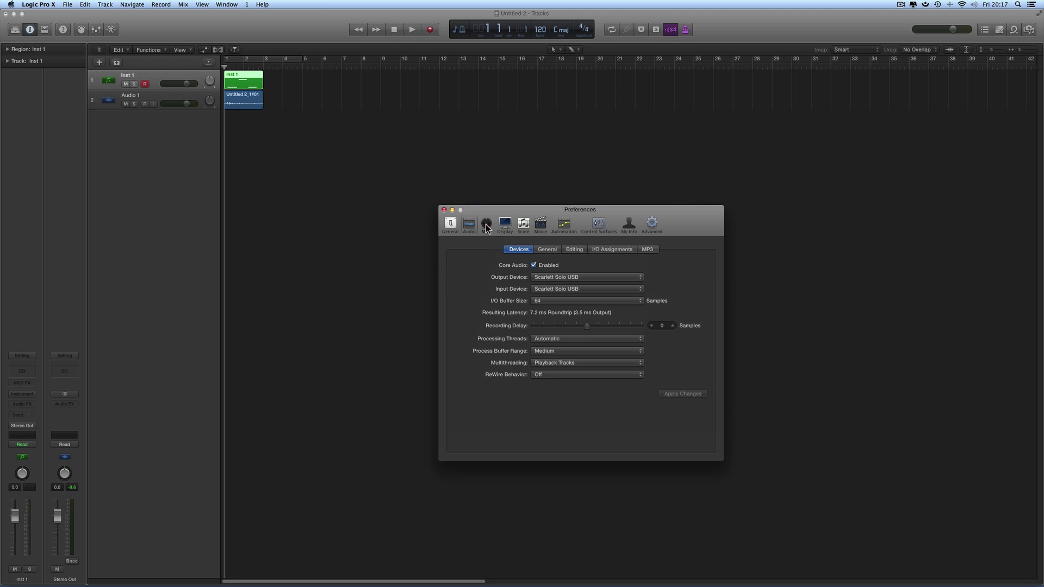
pyautogui.click(504, 224)
pyautogui.click(522, 225)
pyautogui.click(564, 224)
pyautogui.click(599, 224)
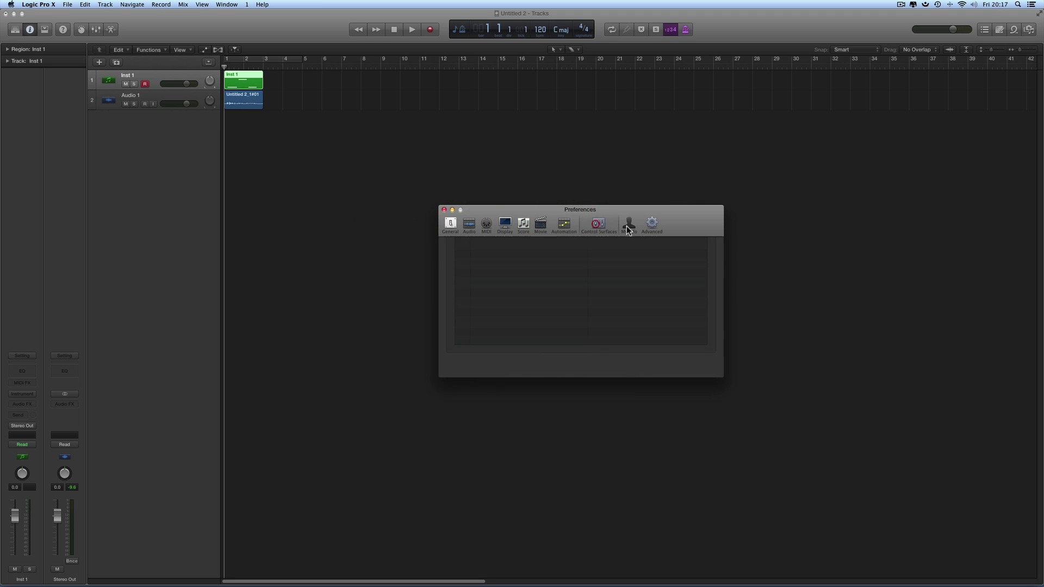
pyautogui.click(634, 227)
pyautogui.click(650, 225)
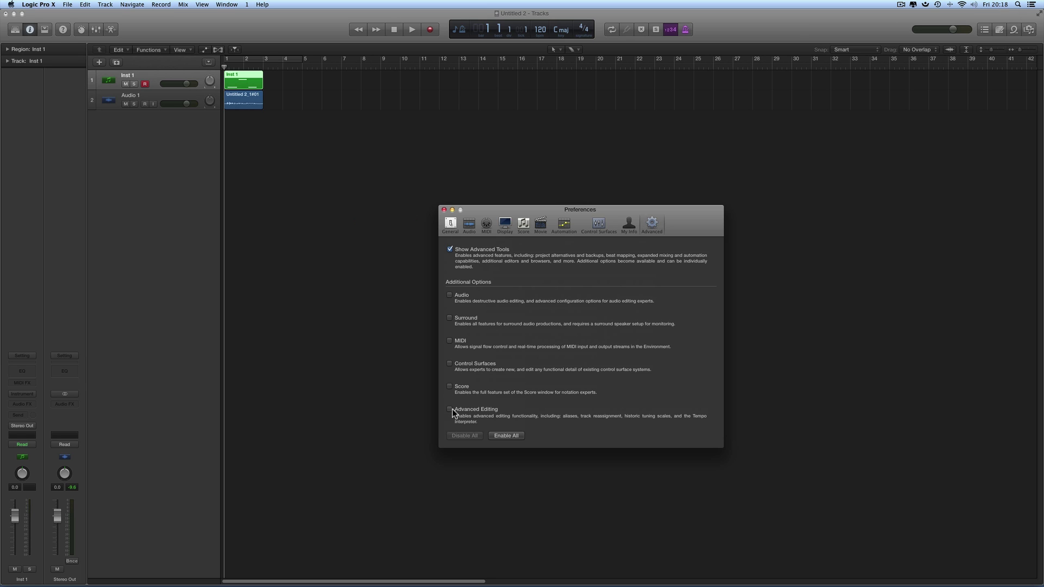
# - Move the Preferences window aside to uncover the Tracks area, and look over the main project and window commands
pyautogui.moveTo(494, 224)
pyautogui.mouseDown()
pyautogui.moveTo(567, 242)
pyautogui.moveTo(1016, 187)
pyautogui.mouseUp()
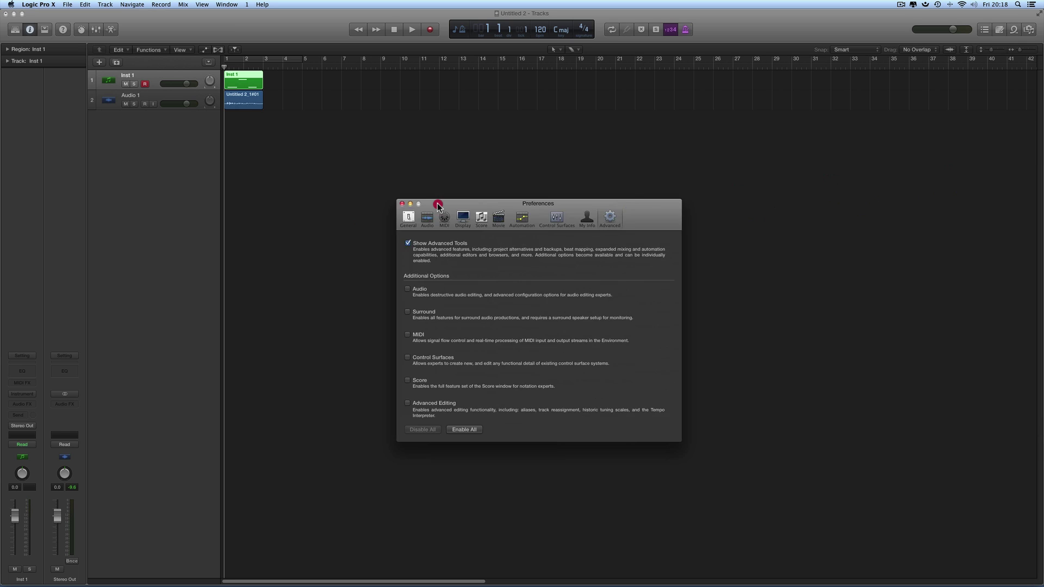
pyautogui.moveTo(442, 205); pyautogui.dragTo(985, 200)
pyautogui.click(68, 4)
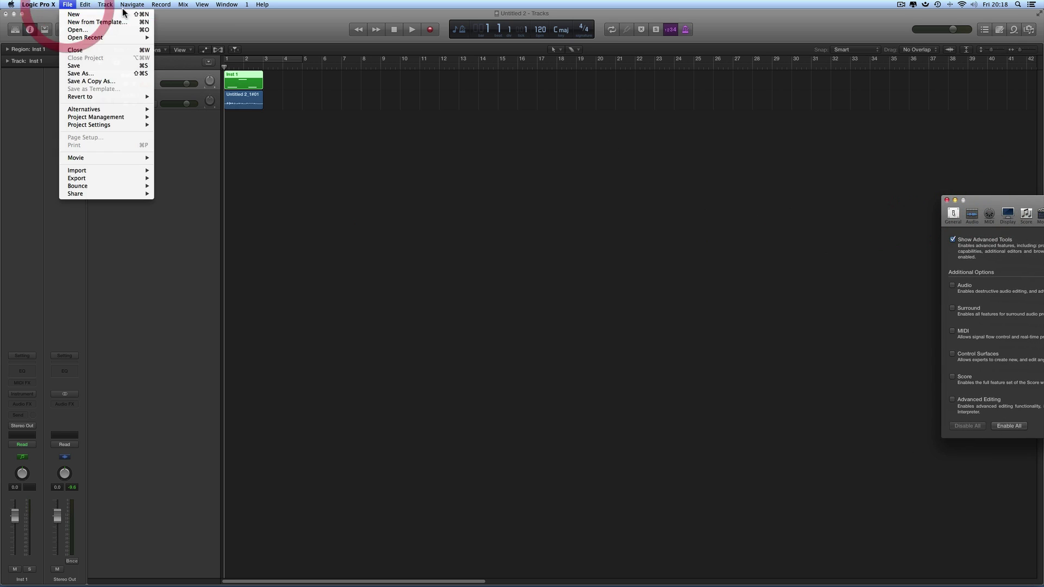
pyautogui.moveTo(185, 5)
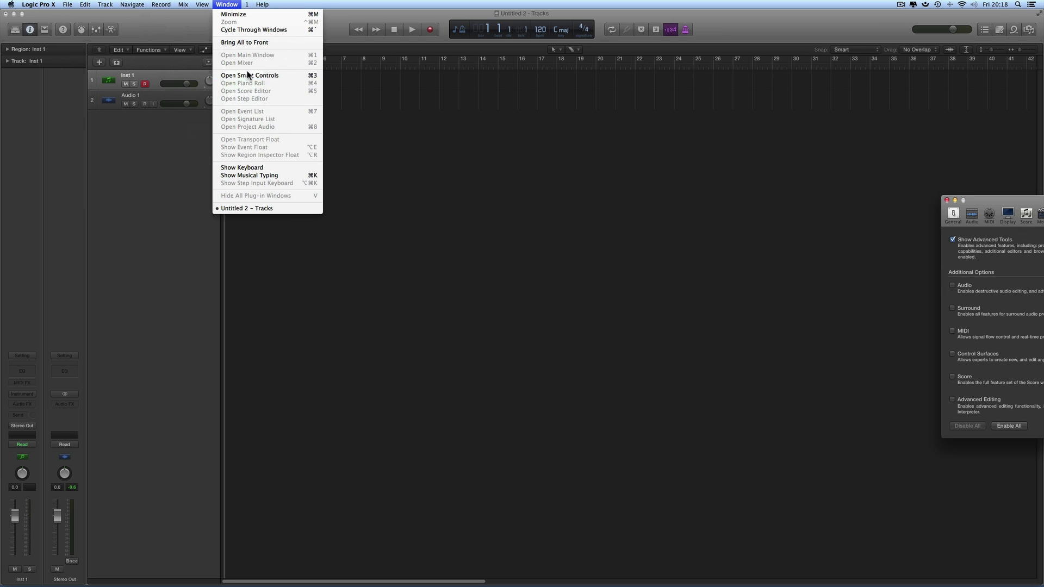
pyautogui.click(168, 40)
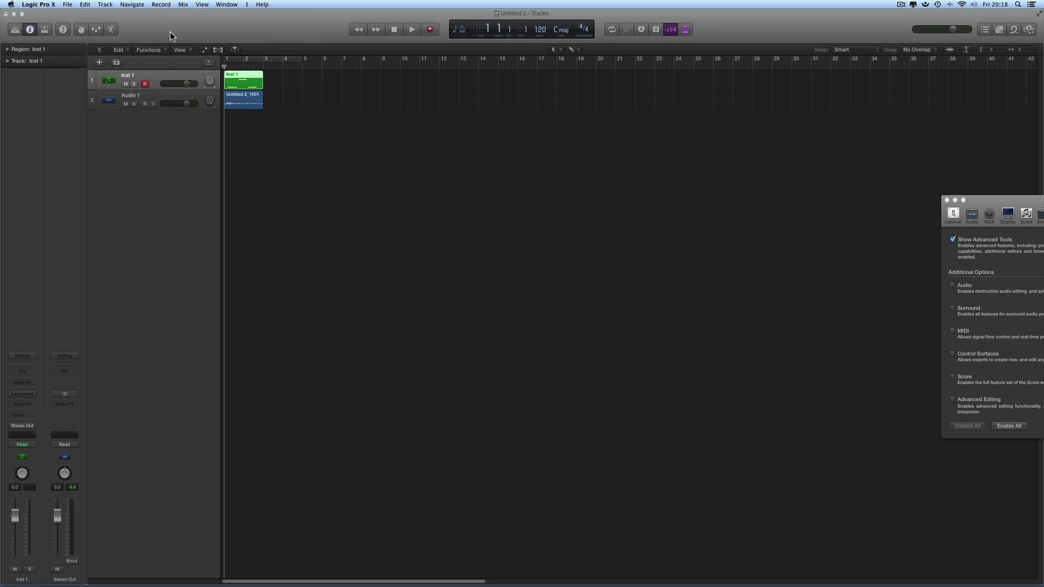
# - Open the Piano Roll editor for the Inst 1 region beneath the Tracks area
pyautogui.click(112, 30)
pyautogui.click(312, 333)
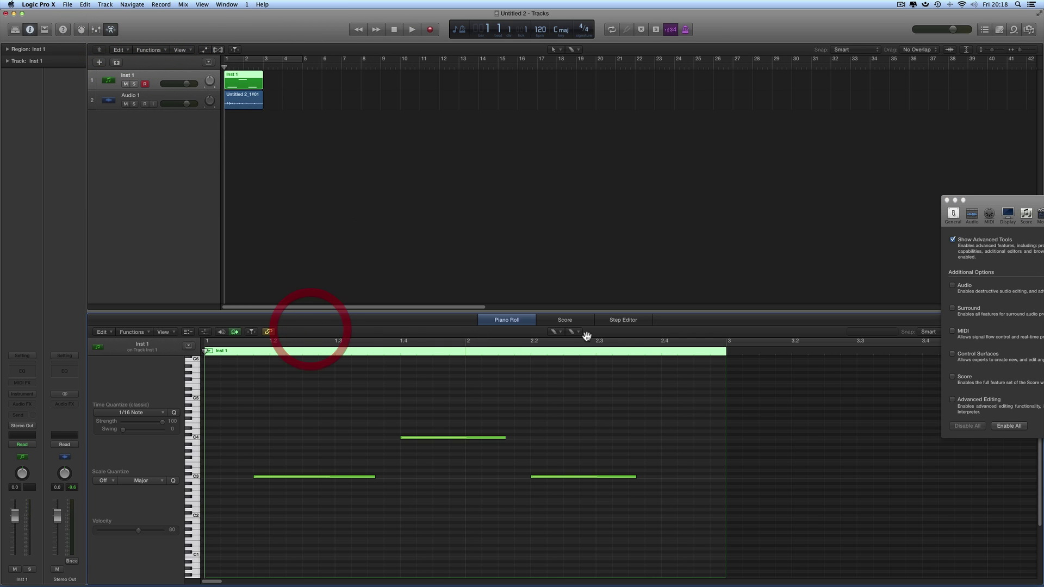
pyautogui.click(390, 30)
# - Examine the local edit, function and view commands of the Tracks area and of the Piano Roll editor
pyautogui.click(131, 50)
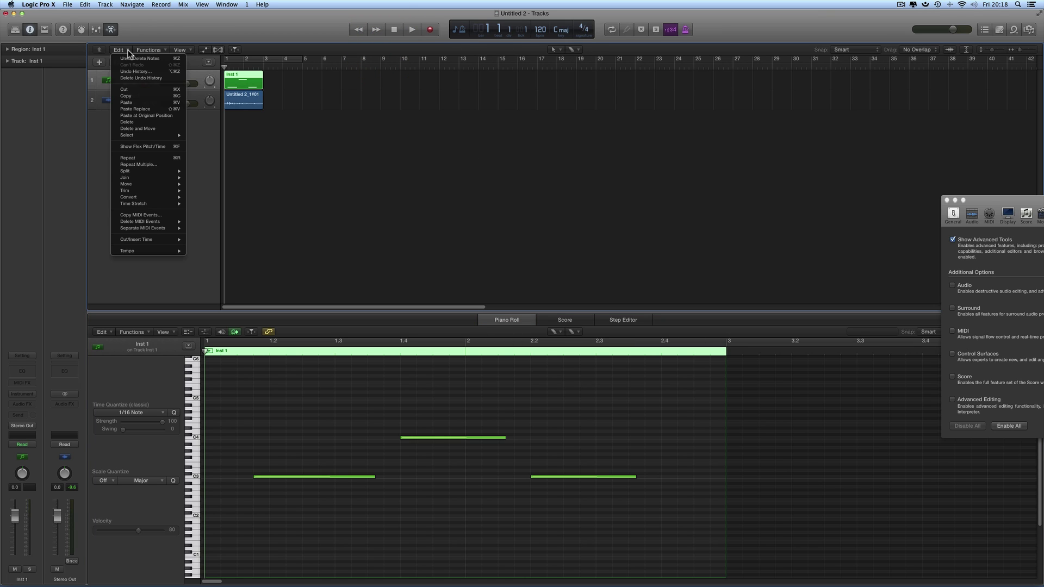
pyautogui.click(149, 49)
pyautogui.click(181, 49)
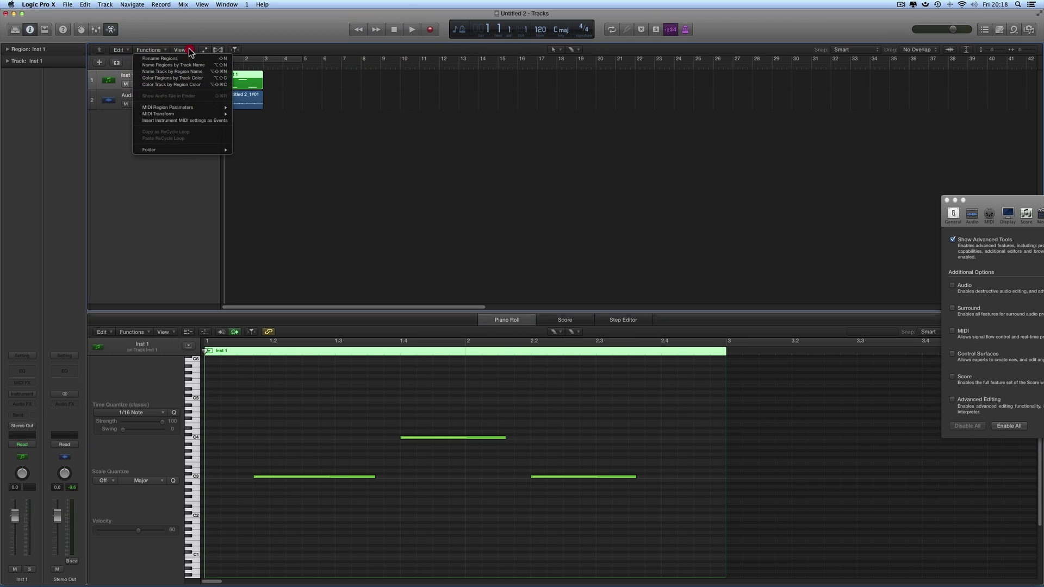
pyautogui.click(261, 50)
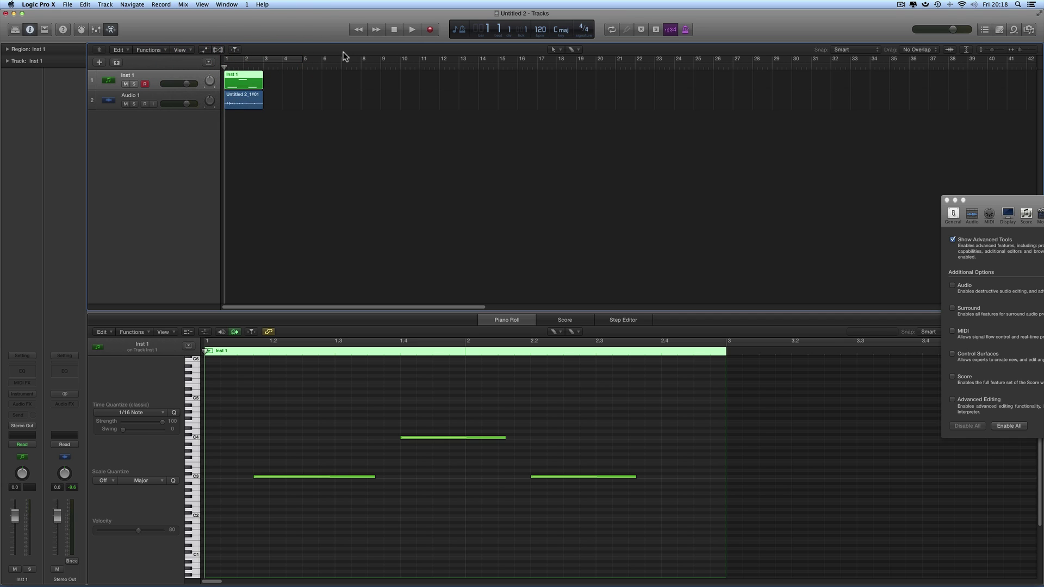
pyautogui.click(109, 333)
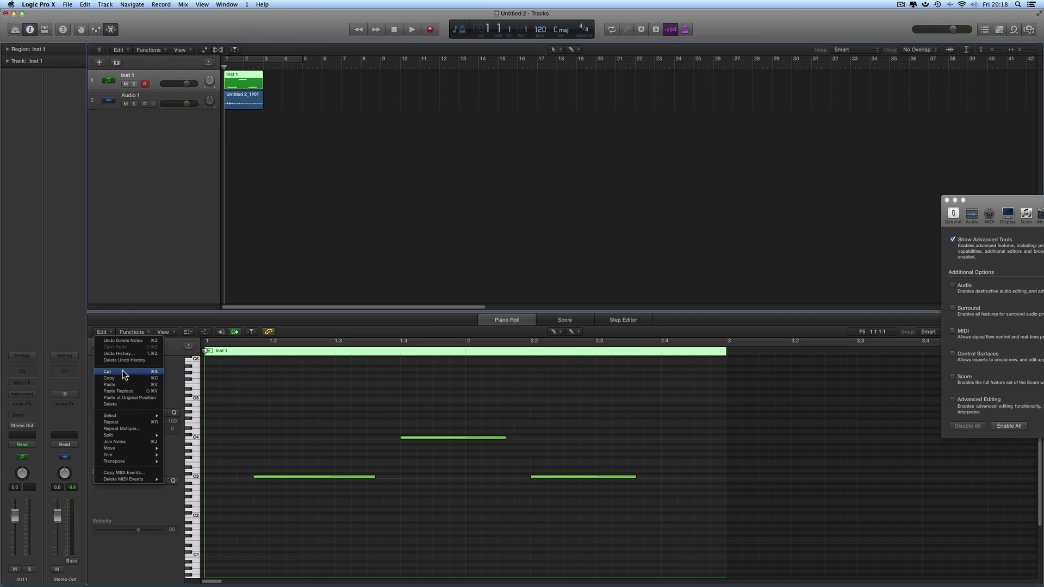
pyautogui.click(136, 332)
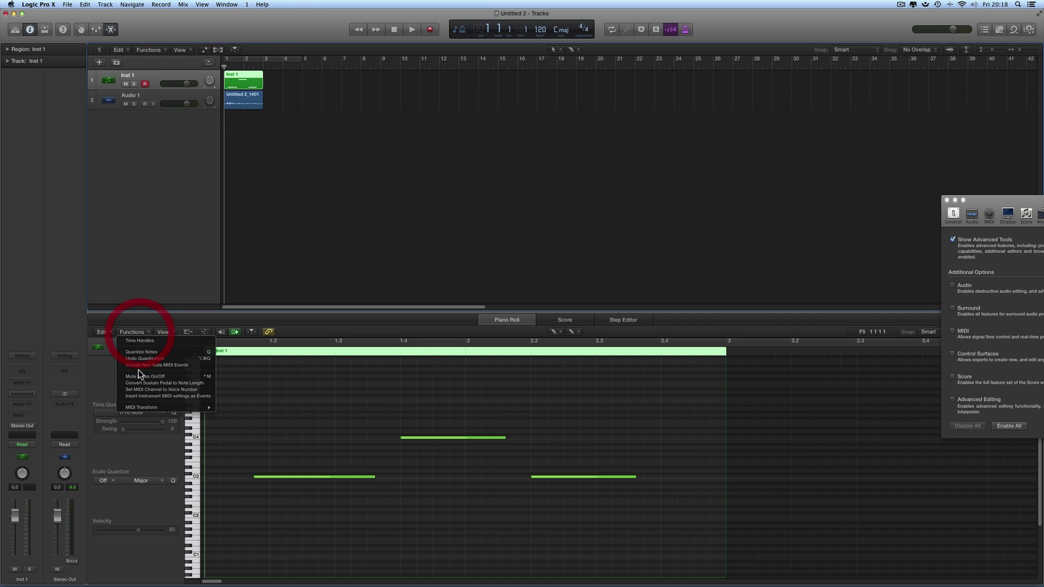
pyautogui.click(163, 332)
pyautogui.click(291, 336)
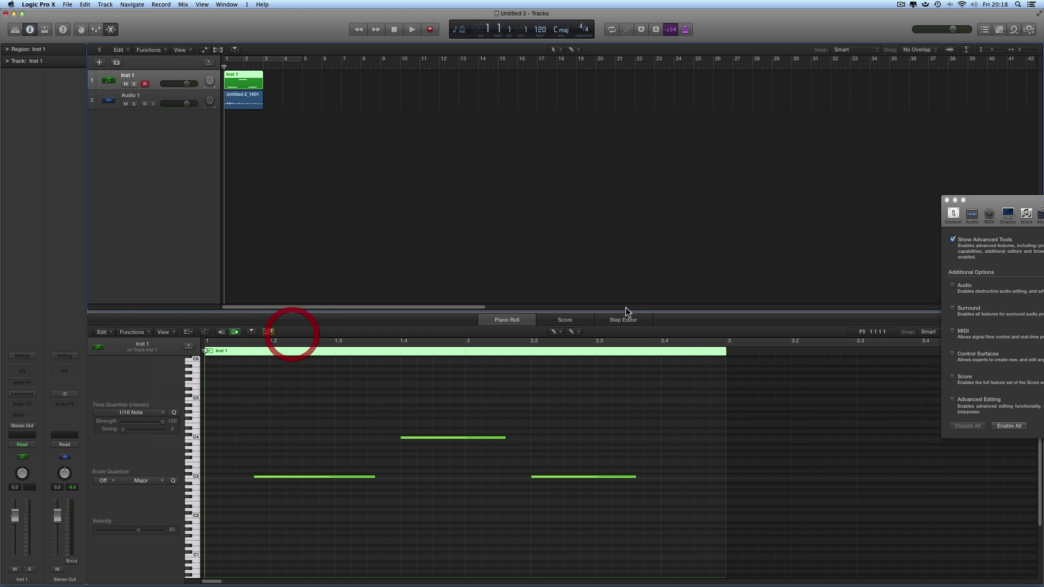
# - Examine the primary and secondary pointer tool choices for the Tracks area and the secondary ones for the Piano Roll
pyautogui.click(556, 50)
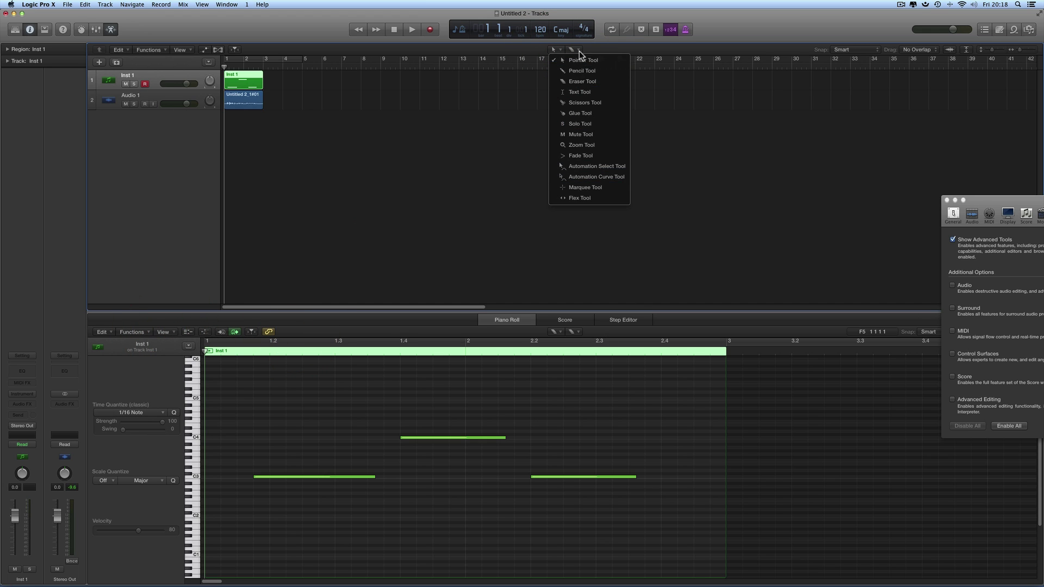
pyautogui.click(580, 50)
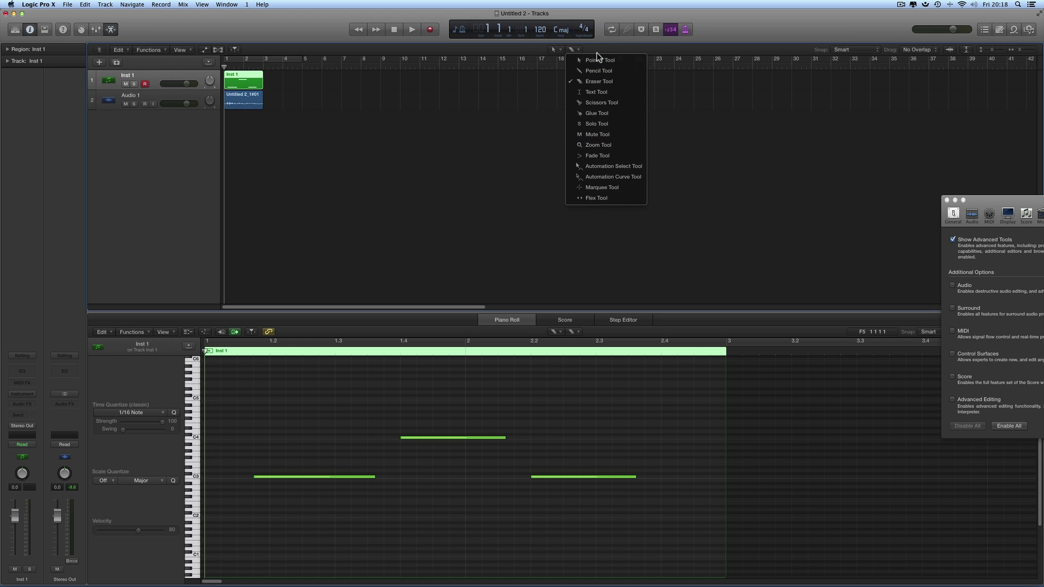
pyautogui.click(598, 58)
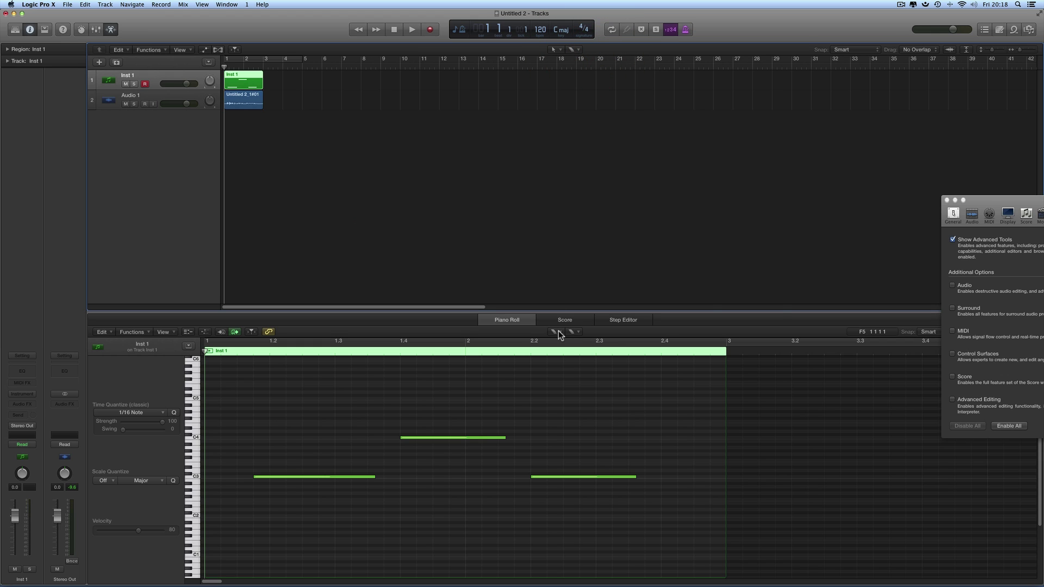
pyautogui.click(578, 333)
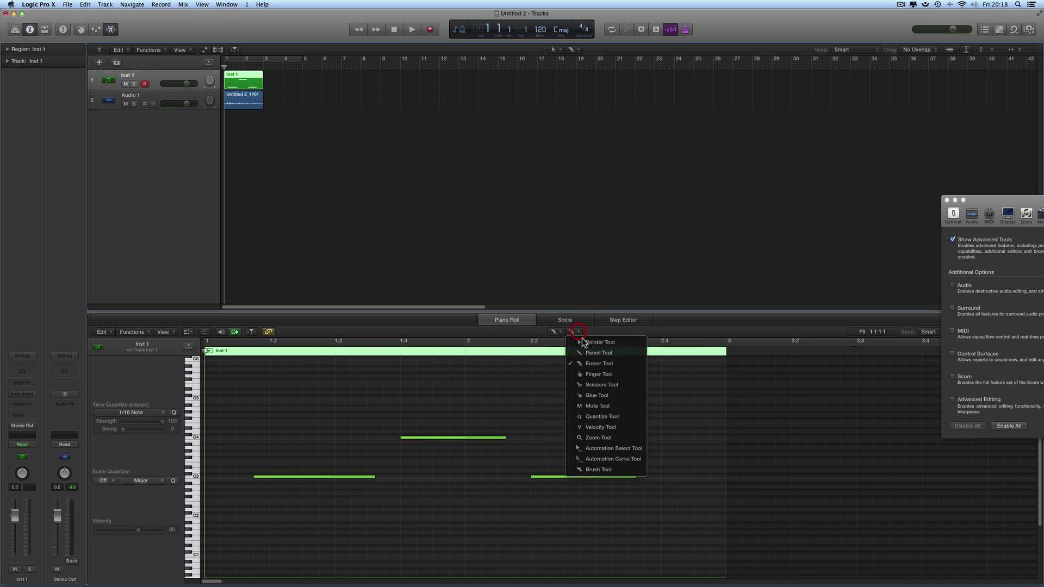
pyautogui.click(610, 342)
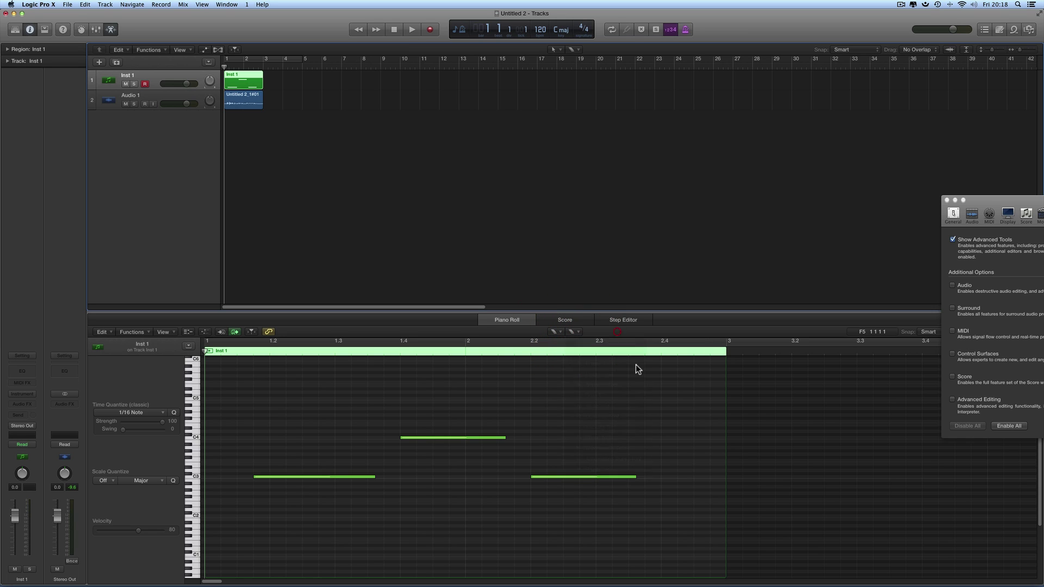
# - Select the audio region on the Audio 1 track to show it in the audio editor, and examine that editor's tool choices
pyautogui.click(231, 100)
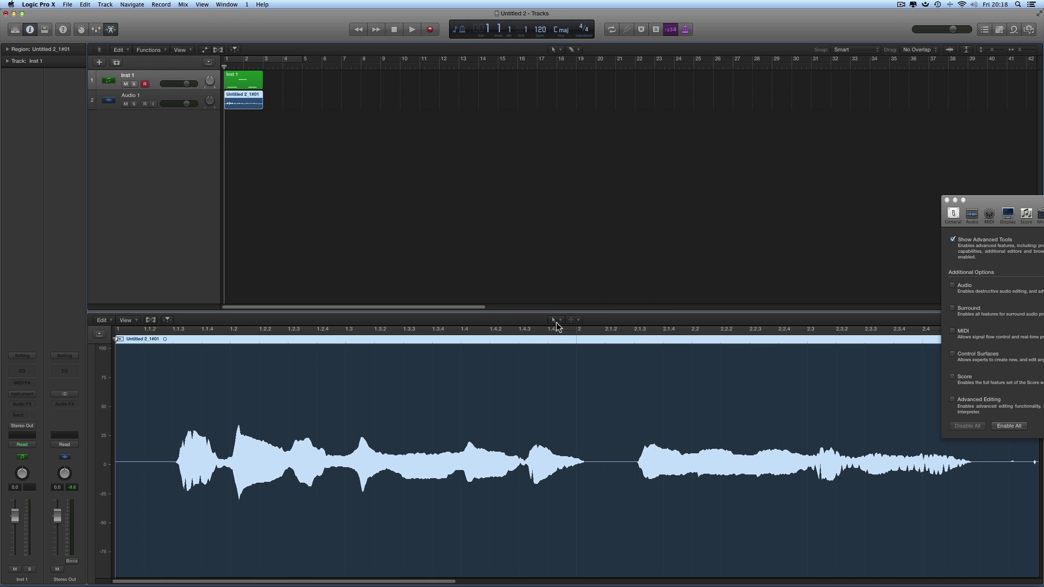
pyautogui.click(555, 325)
pyautogui.click(580, 323)
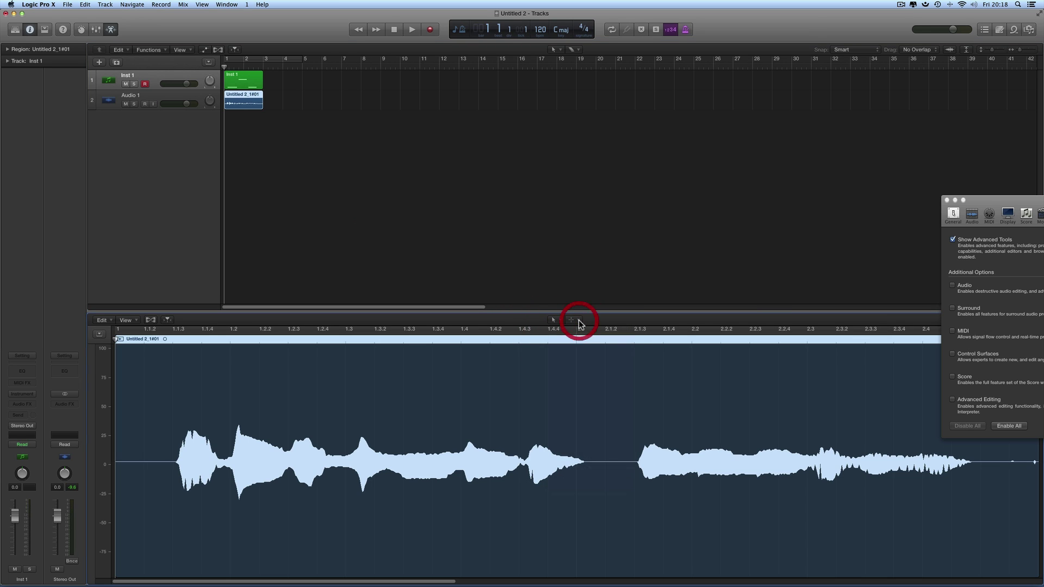
pyautogui.click(579, 324)
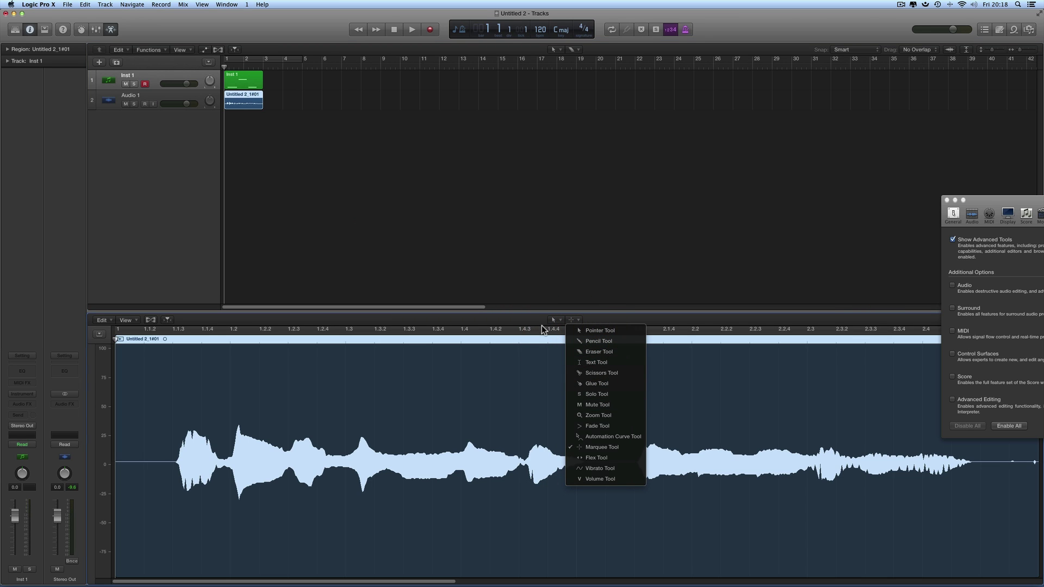
# - Select the Inst 1 region and assign the Pencil Tool as primary and the Eraser Tool as secondary in the Tracks area
pyautogui.click(235, 81)
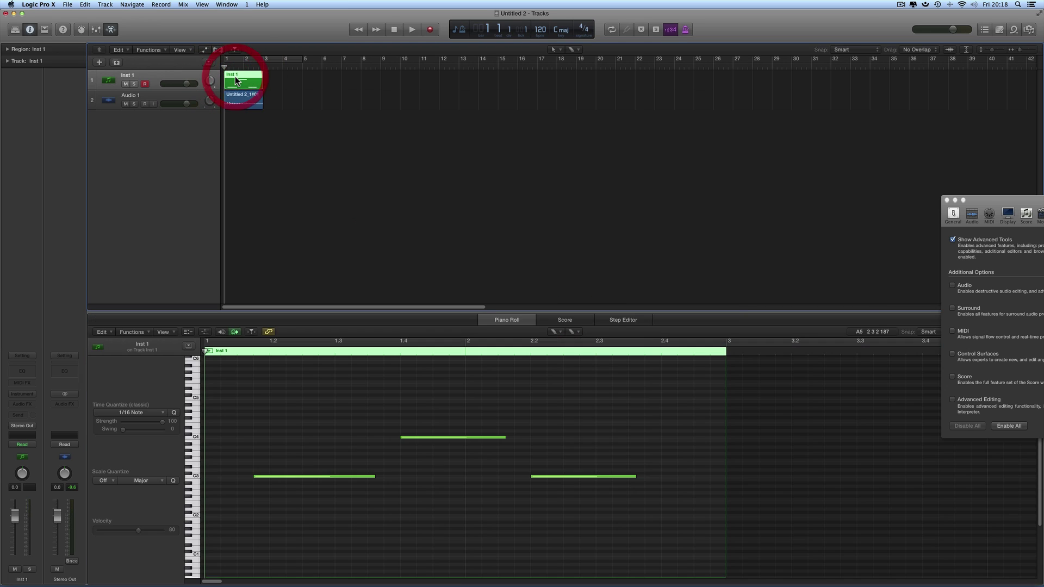
pyautogui.click(556, 50)
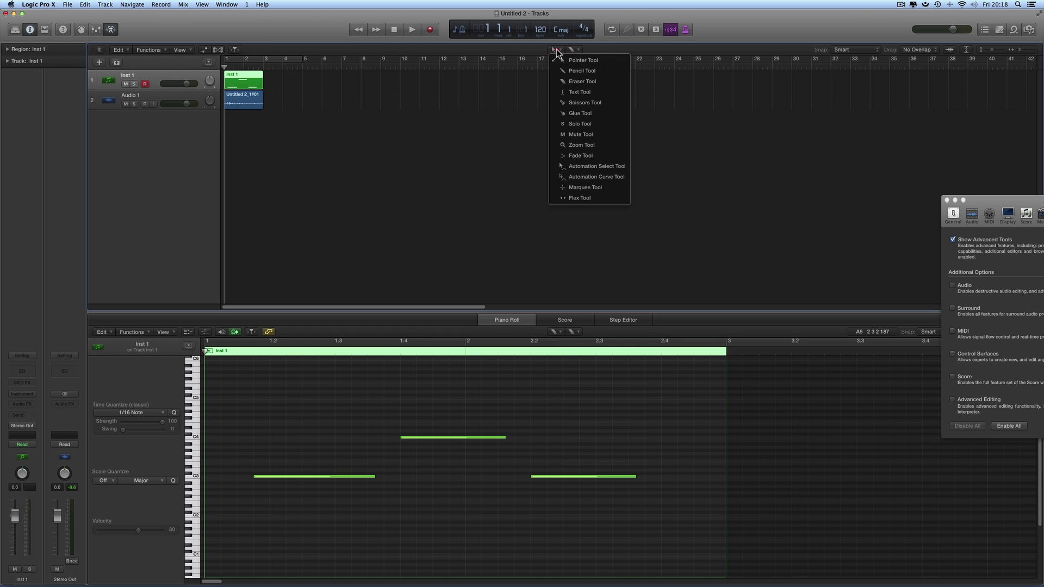
pyautogui.click(566, 70)
pyautogui.click(572, 49)
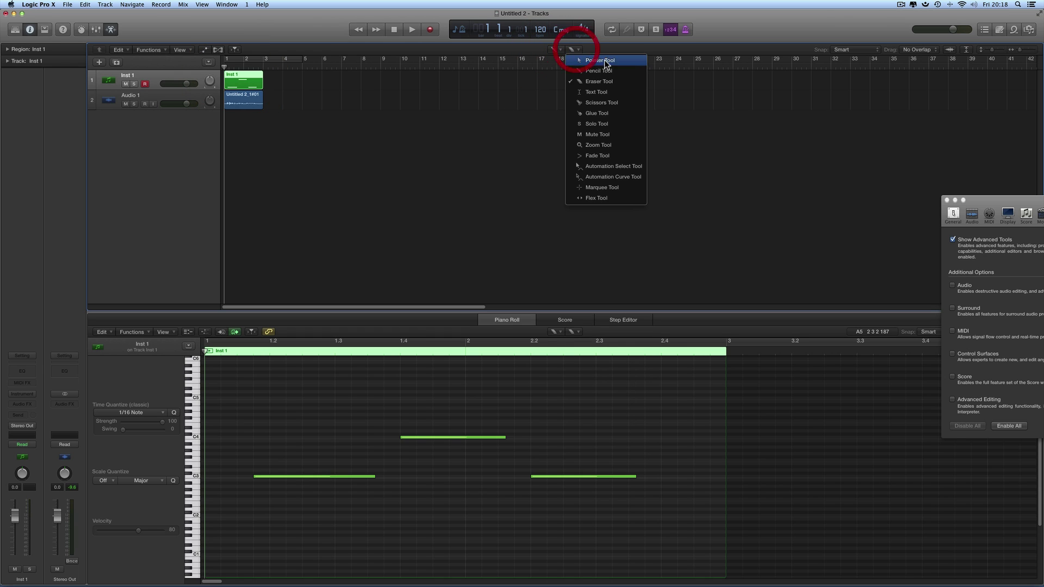
pyautogui.click(595, 81)
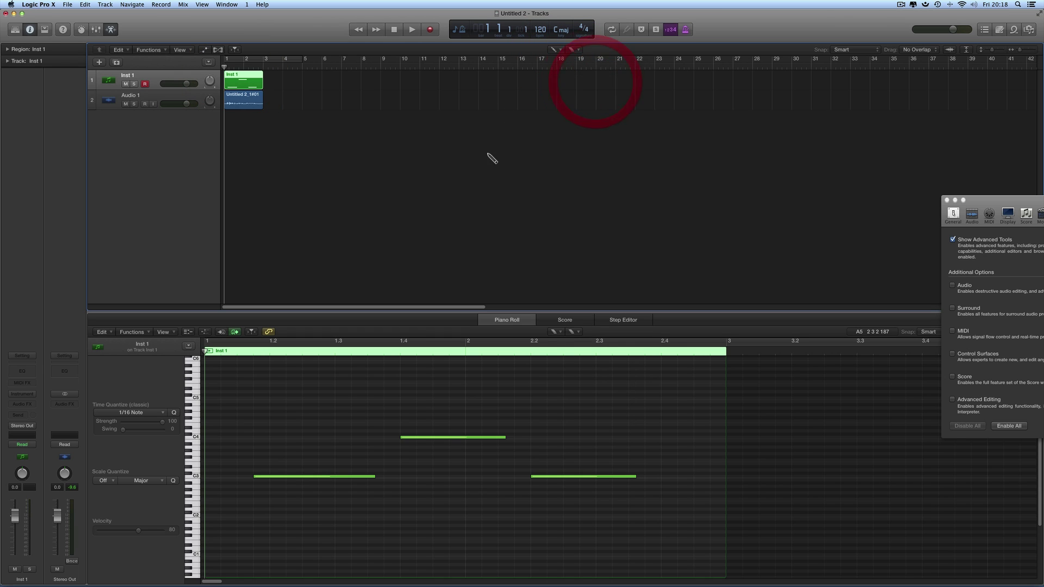
# - Draw an empty region at bar 11 on the Inst 1 track with the Pencil and remove it with the Eraser
pyautogui.click(430, 83)
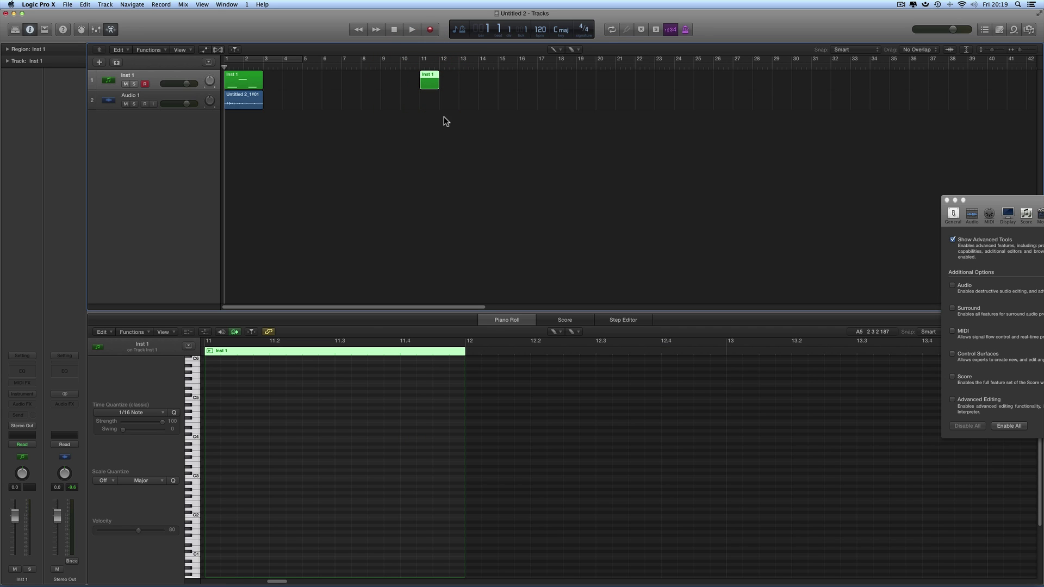
pyautogui.click(434, 79)
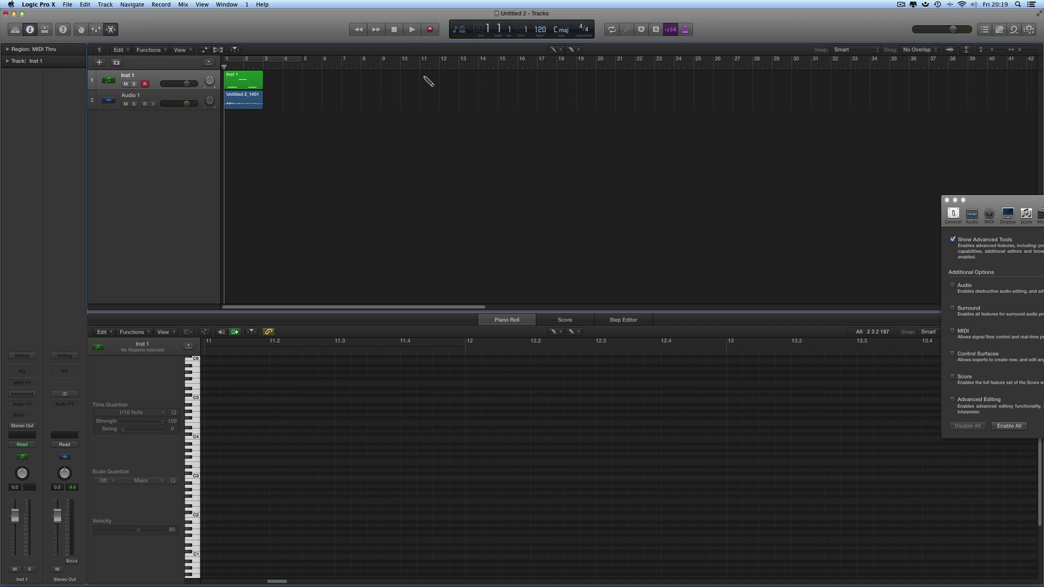
# - Select the original Inst 1 region and assign the Pencil Tool as primary and the Eraser Tool as secondary in the Piano Roll
pyautogui.click(252, 79)
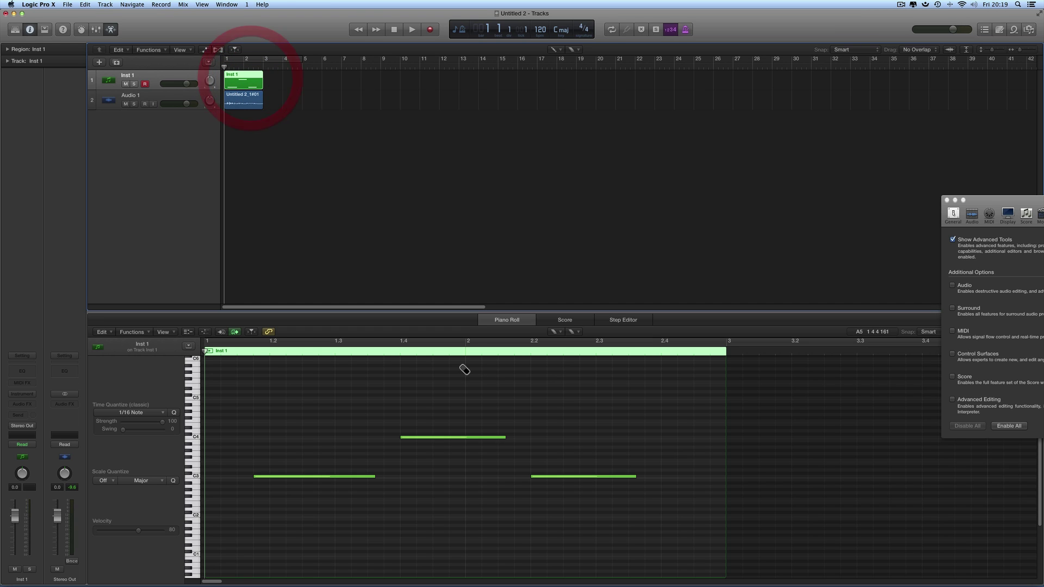
pyautogui.click(552, 333)
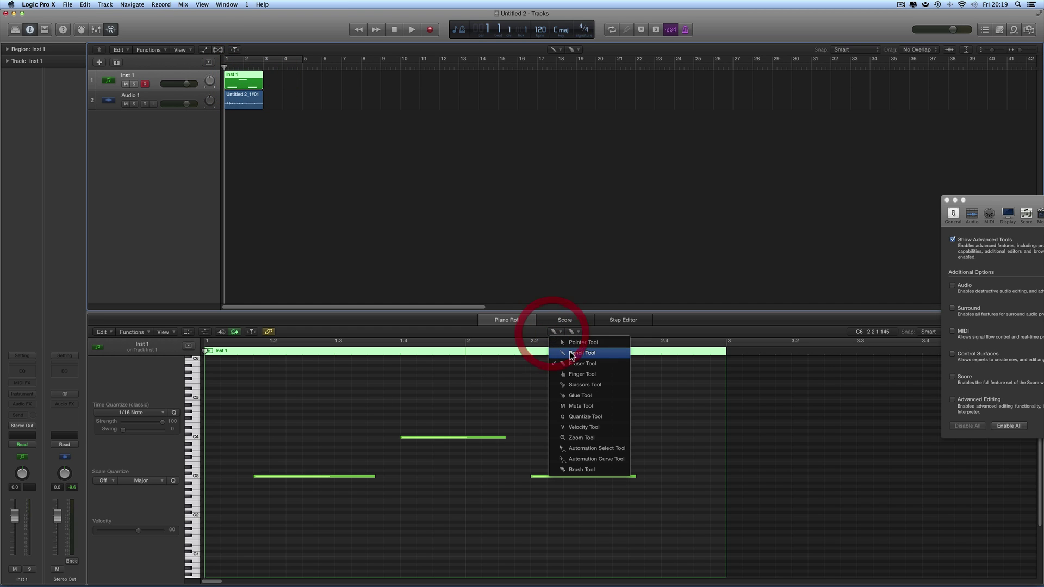
pyautogui.click(585, 355)
pyautogui.click(576, 333)
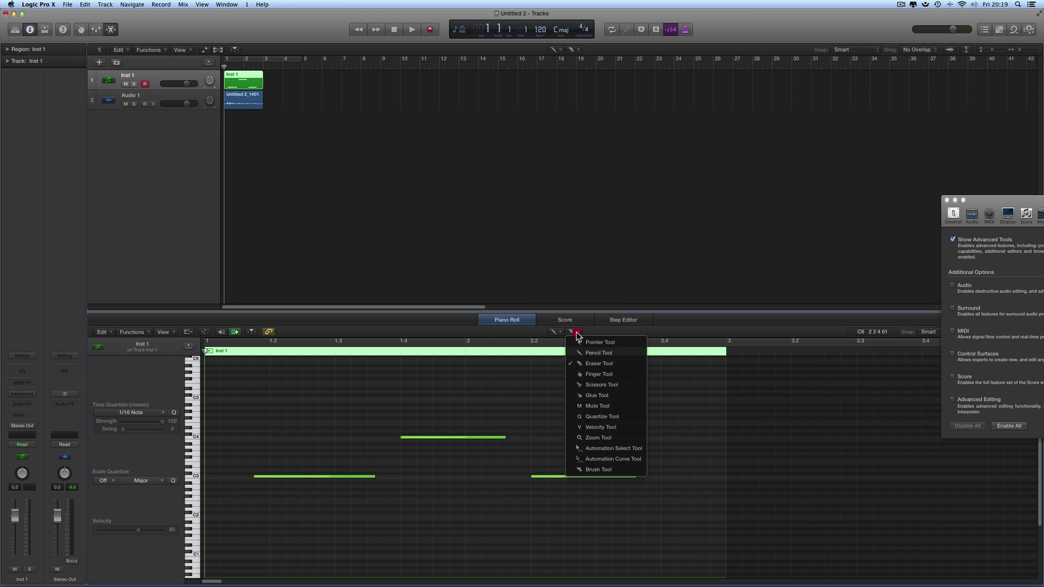
pyautogui.click(601, 363)
# - Draw notes at F#5 and F5 in the Piano Roll with the Pencil, erasing each one after drawing it
pyautogui.click(279, 378)
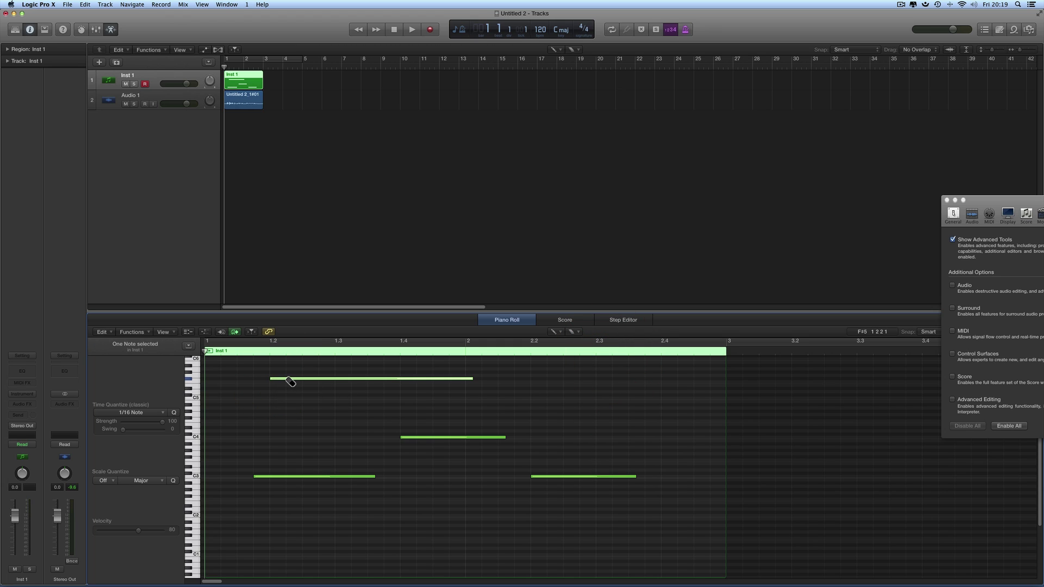
pyautogui.keyDown('super'); pyautogui.click(286, 379); pyautogui.keyUp('super')
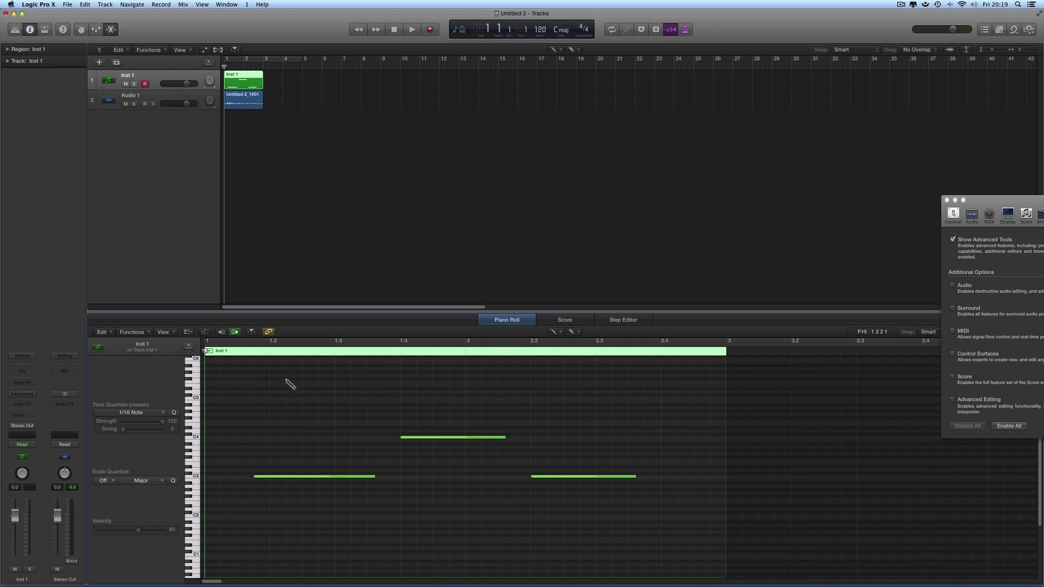
pyautogui.click(361, 381)
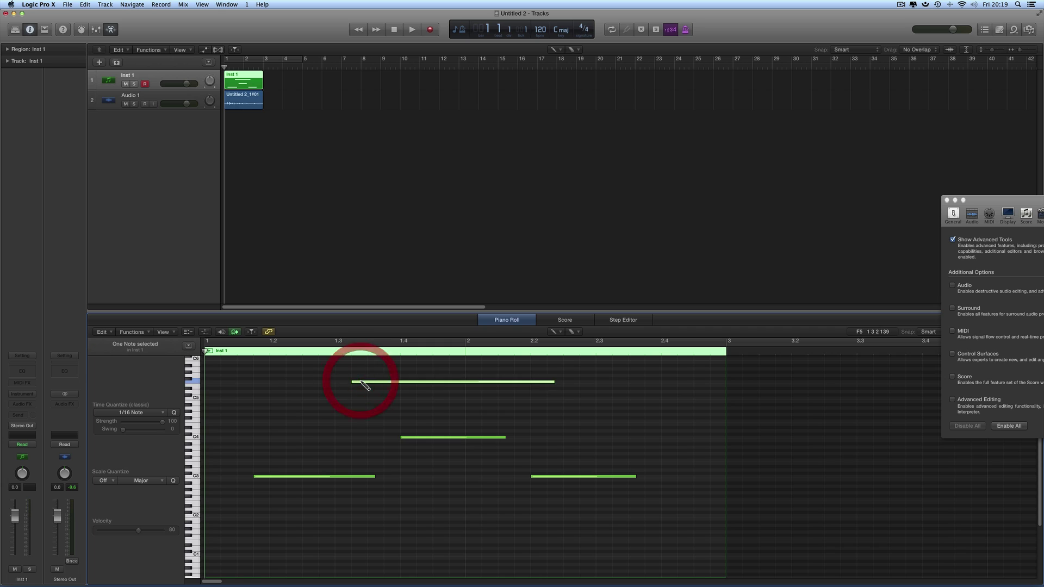
pyautogui.click(429, 383)
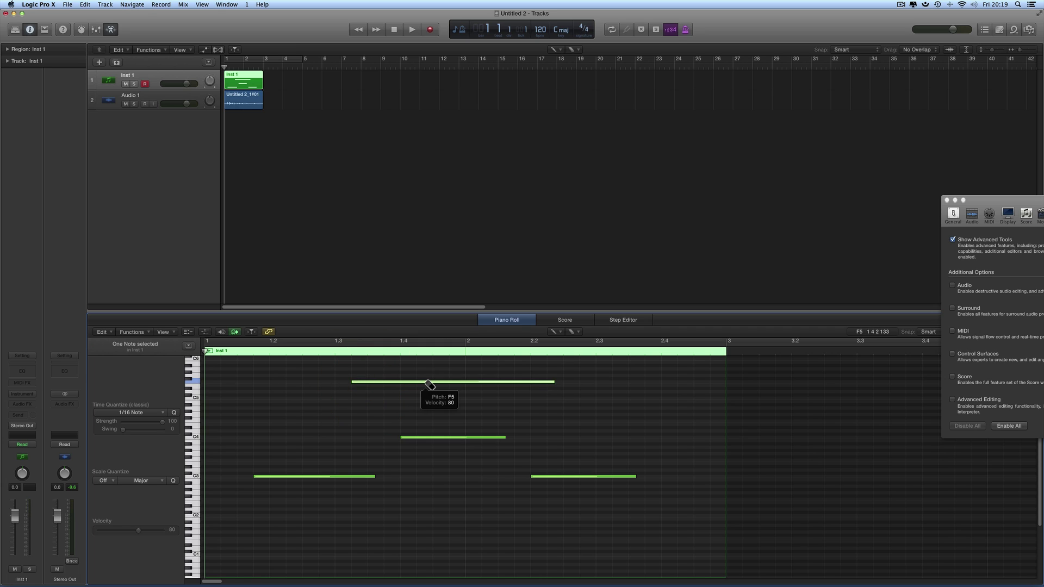
pyautogui.press('Delete')
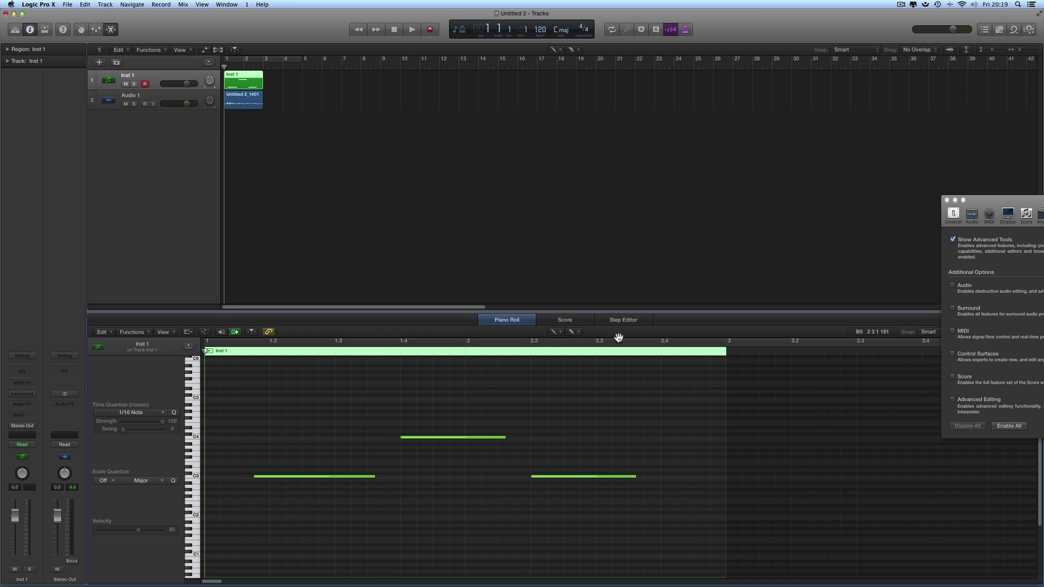
# - Enable the Advanced Editing option in the Advanced preferences
pyautogui.moveTo(988, 201); pyautogui.dragTo(675, 198)
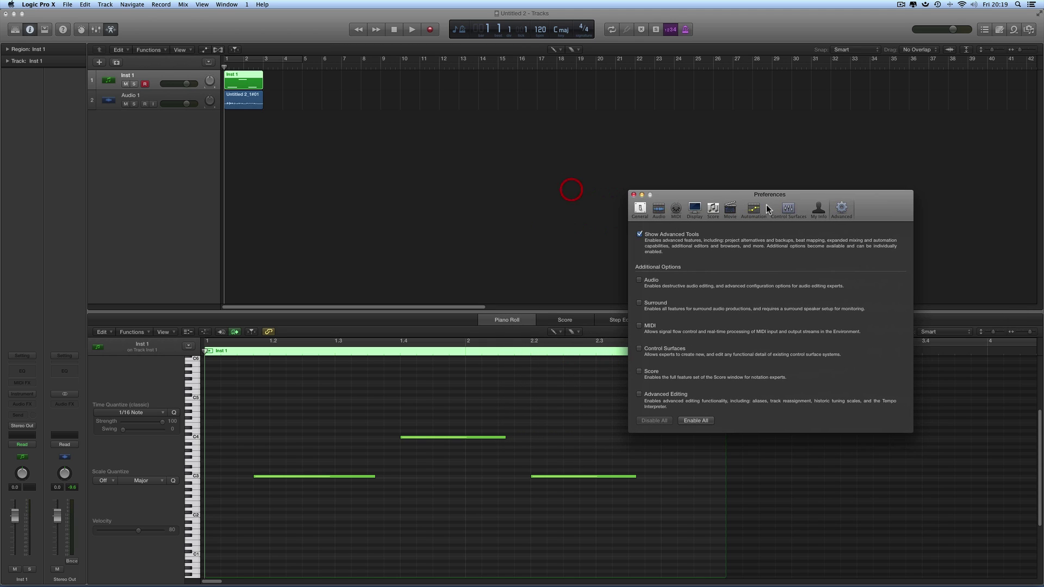
pyautogui.click(840, 212)
pyautogui.click(48, 4)
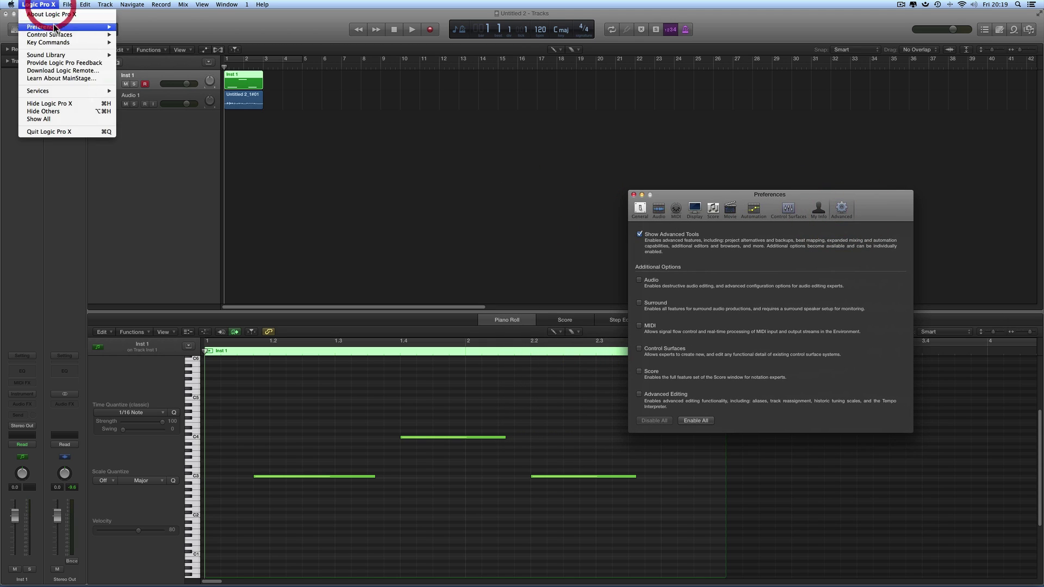
pyautogui.moveTo(55, 27)
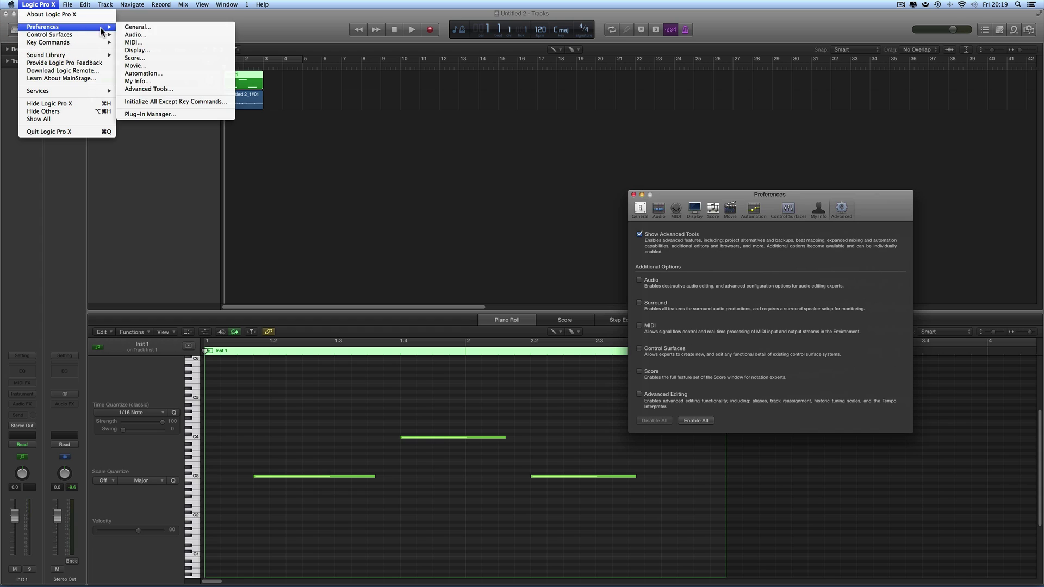
pyautogui.click(148, 31)
pyautogui.moveTo(674, 193); pyautogui.dragTo(618, 187)
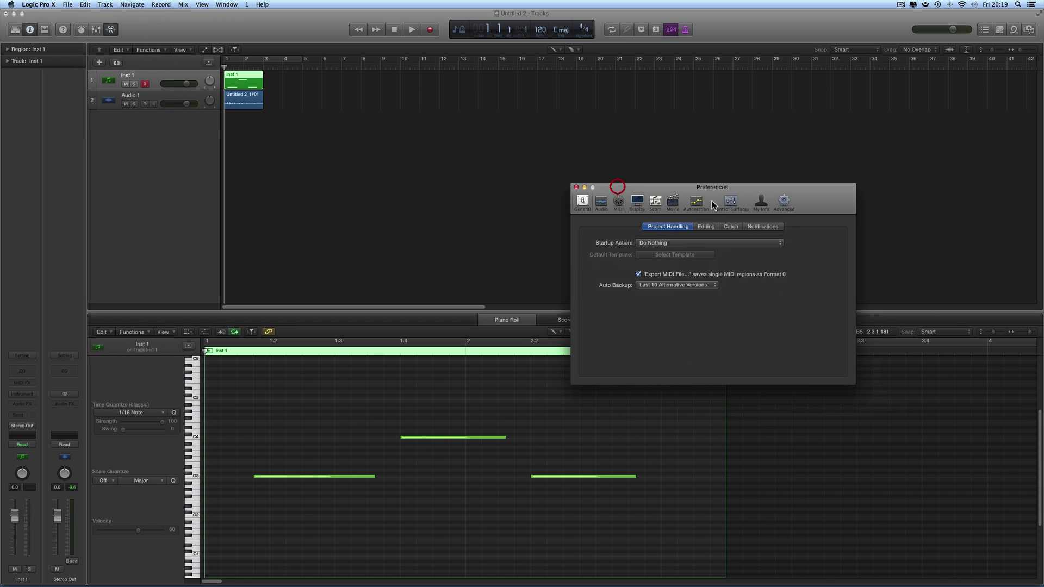
pyautogui.click(783, 203)
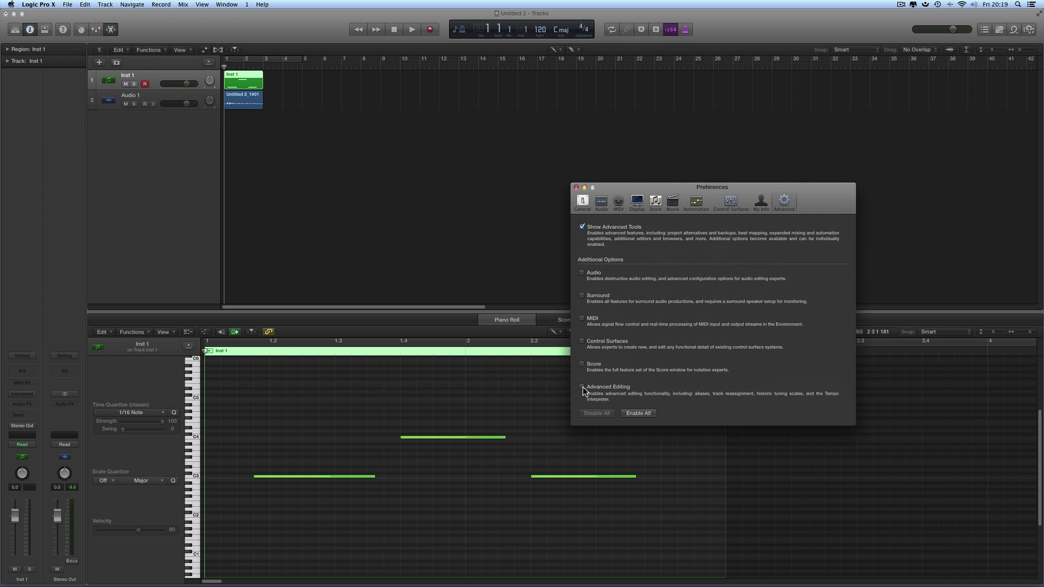
pyautogui.click(582, 388)
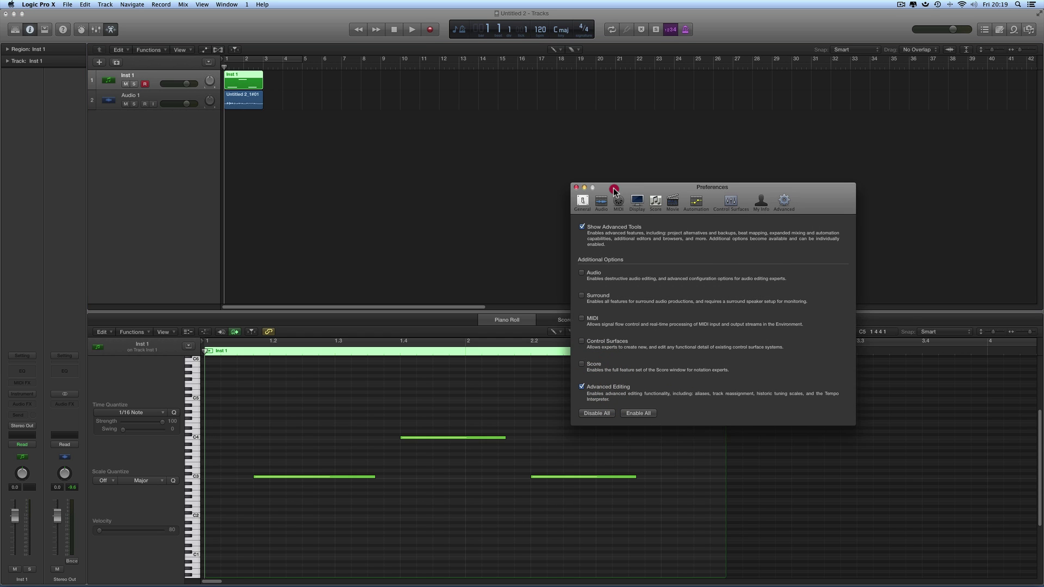
pyautogui.moveTo(615, 191); pyautogui.dragTo(779, 176)
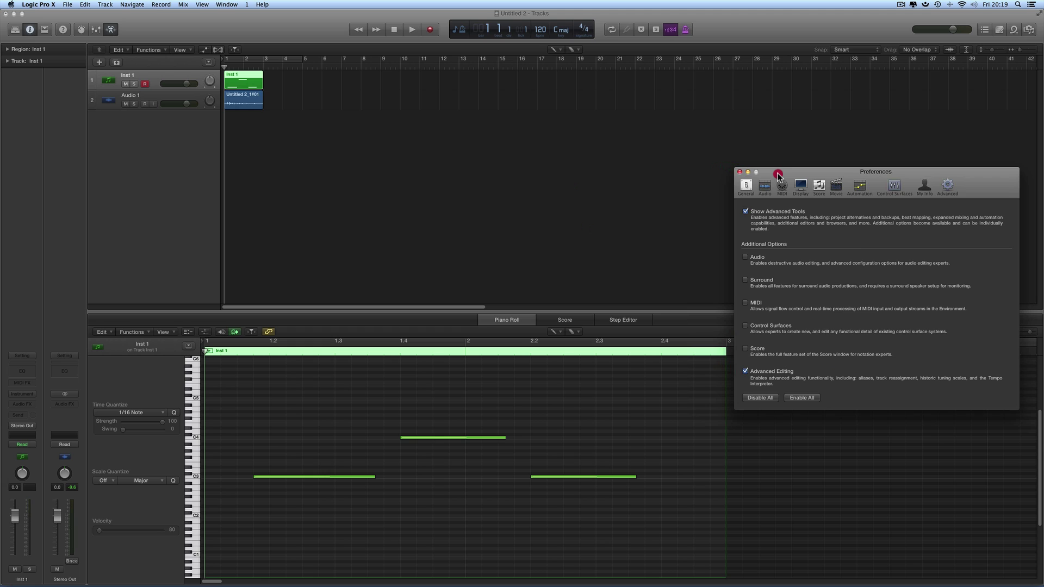
# - Open the General Editing preferences and examine the Right Mouse Button options, keeping Opens Shortcut Menu
pyautogui.click(746, 187)
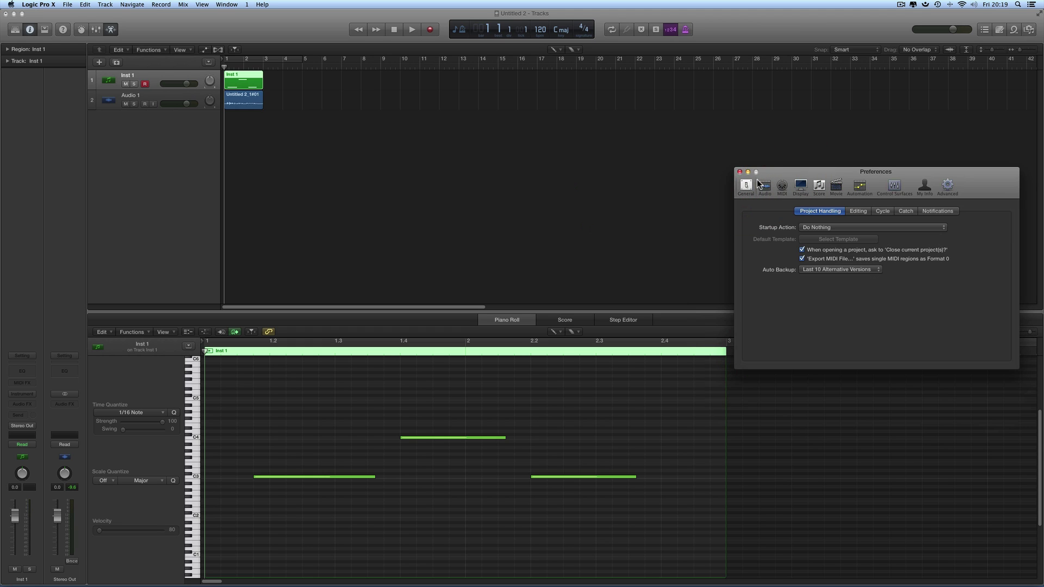
pyautogui.moveTo(860, 172); pyautogui.dragTo(622, 160)
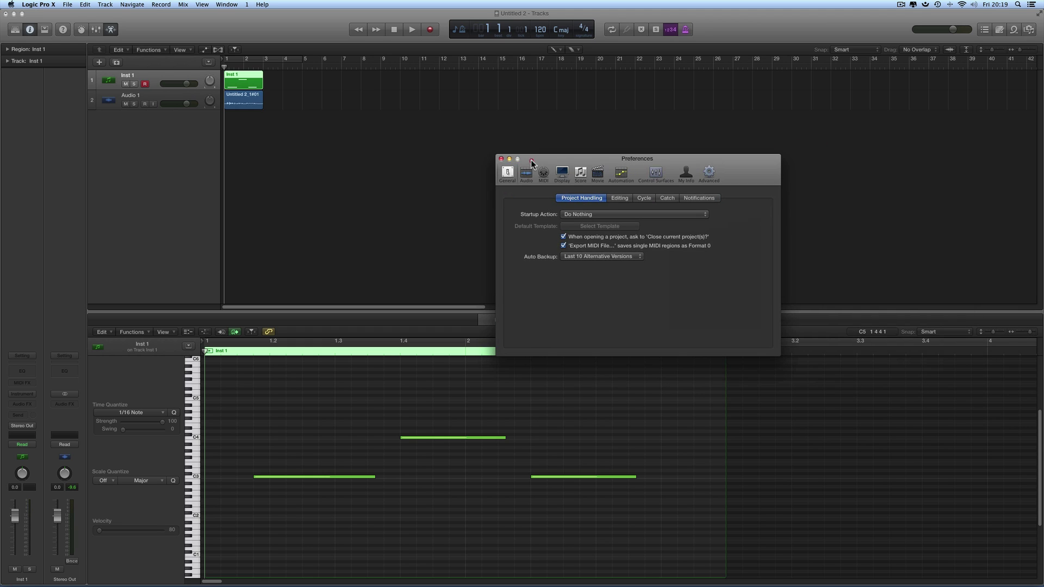
pyautogui.click(620, 199)
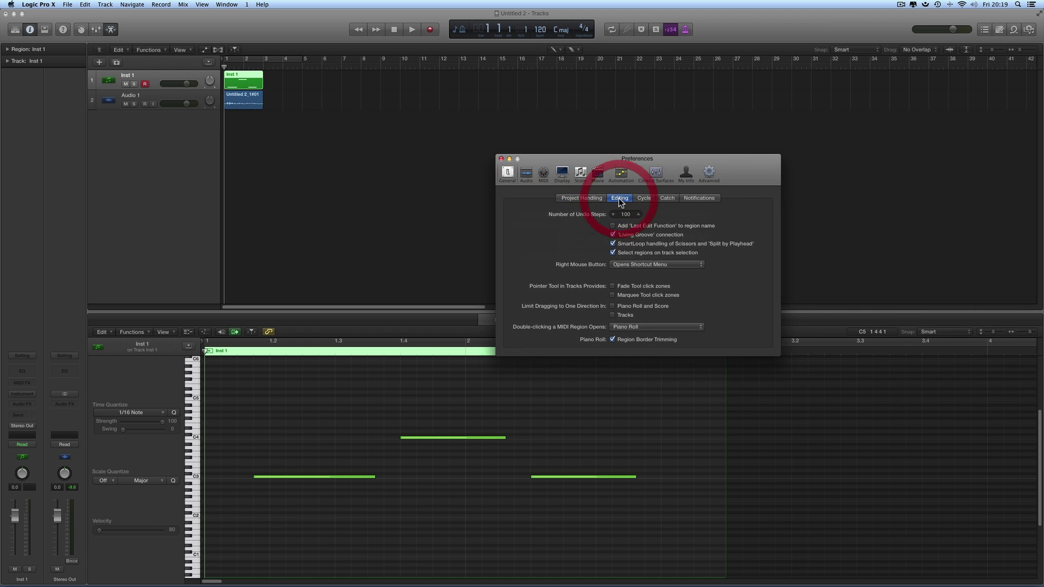
pyautogui.click(591, 269)
pyautogui.click(593, 267)
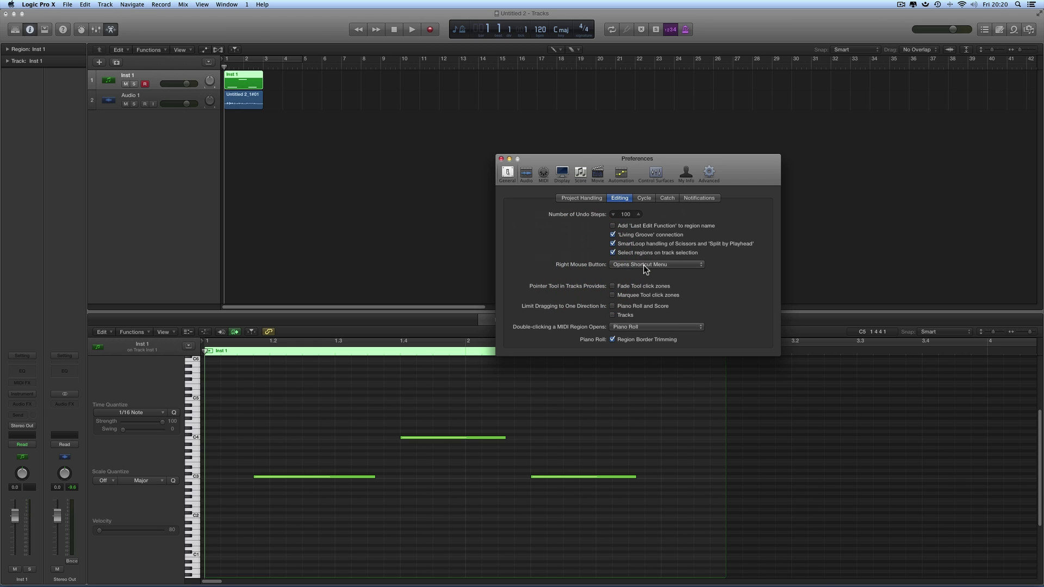
pyautogui.click(644, 266)
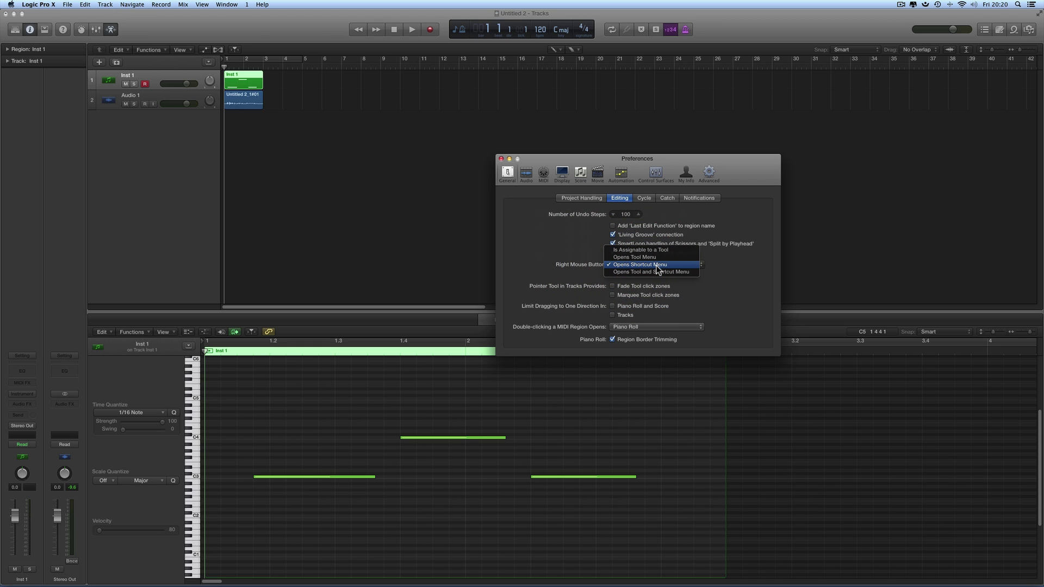
pyautogui.click(657, 265)
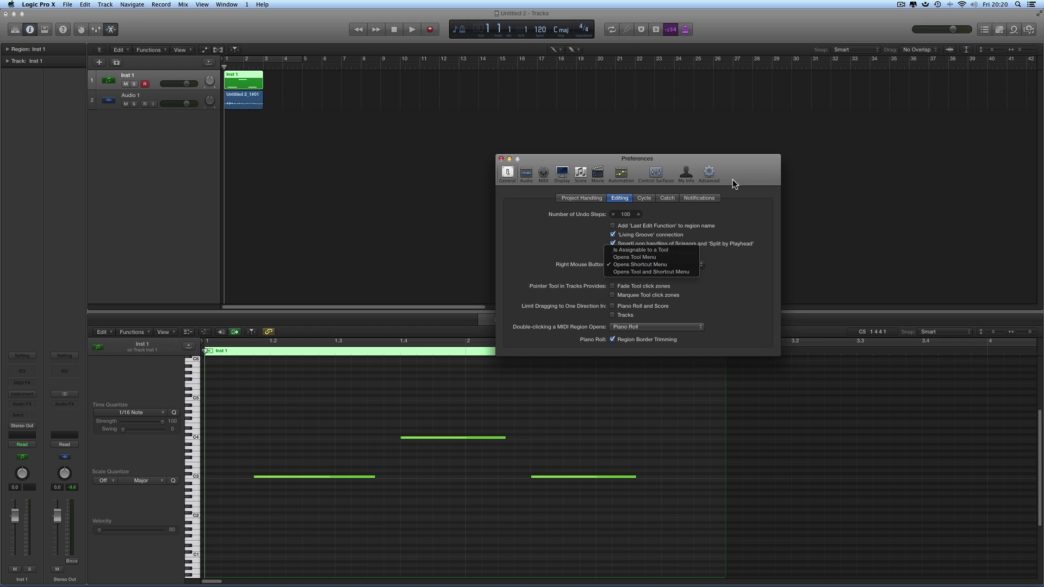
pyautogui.moveTo(734, 180); pyautogui.dragTo(1014, 152)
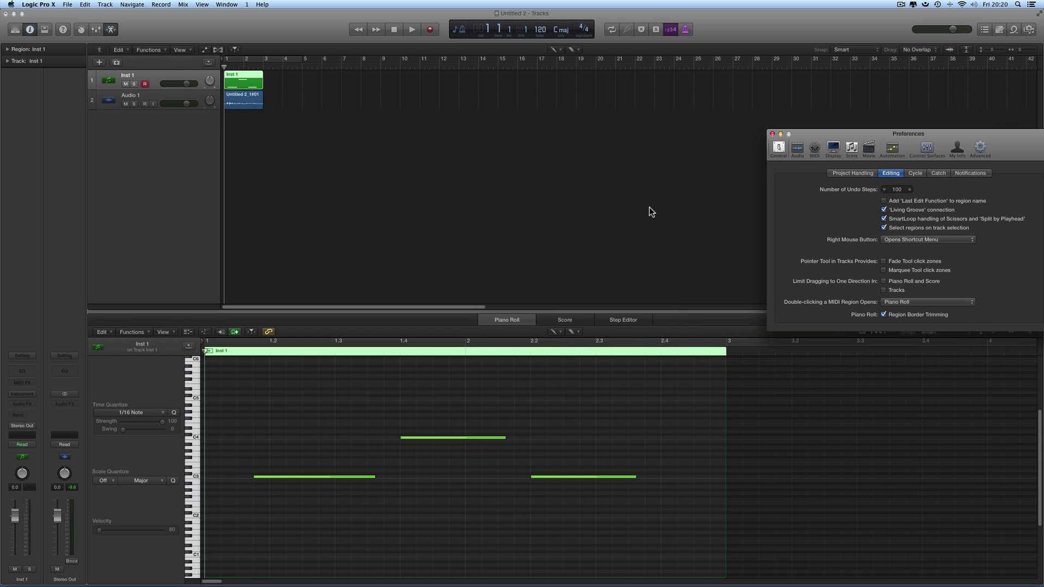
# - Review the primary and secondary tool choices of the Tracks area without changing them
pyautogui.click(556, 49)
pyautogui.click(573, 48)
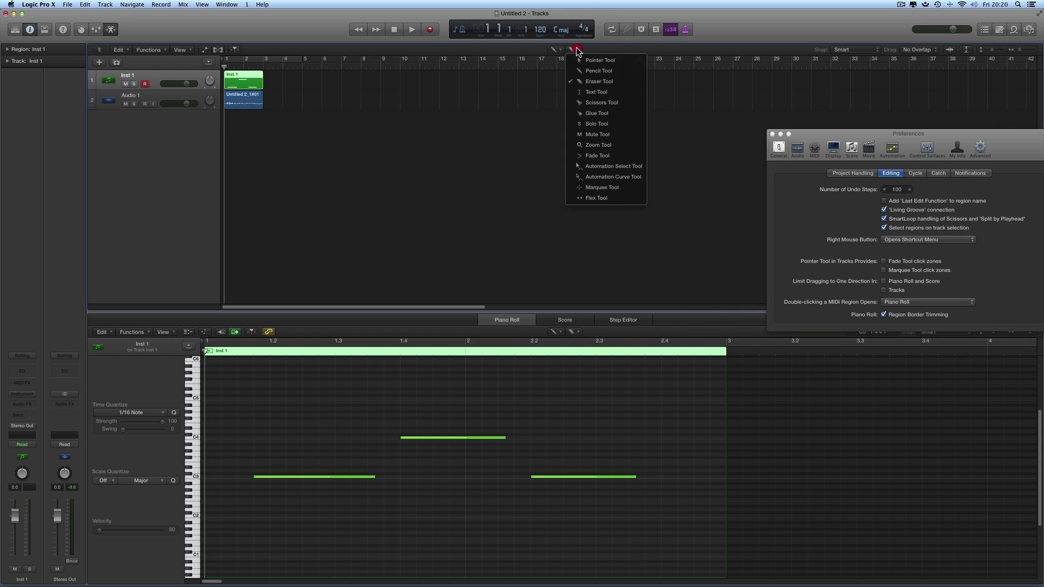
pyautogui.click(508, 111)
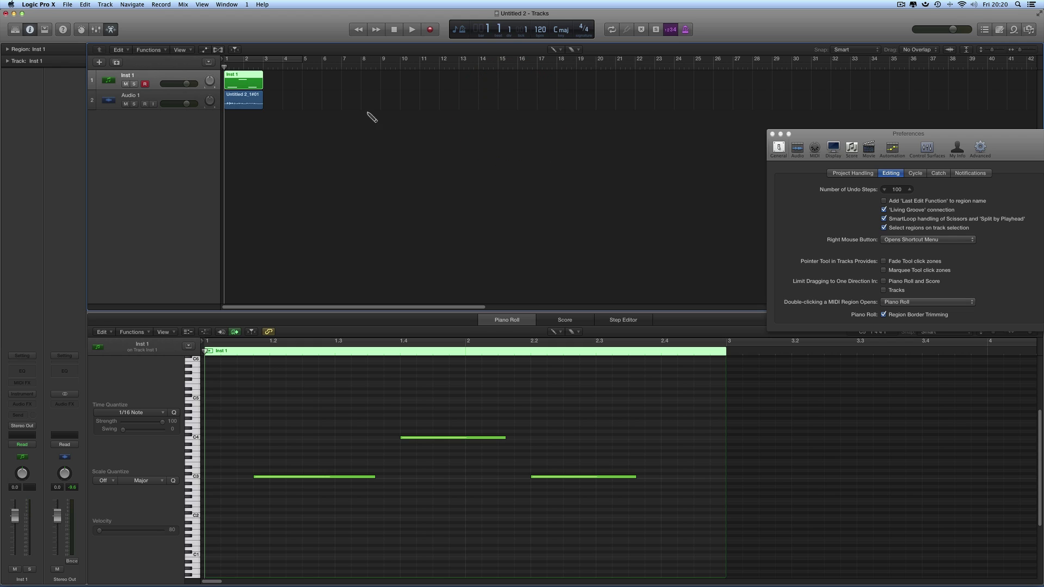
# - Keep Right Mouse Button at Opens Shortcut Menu and view the shortcut menus in empty space of the Tracks area and the Piano Roll
pyautogui.click(930, 240)
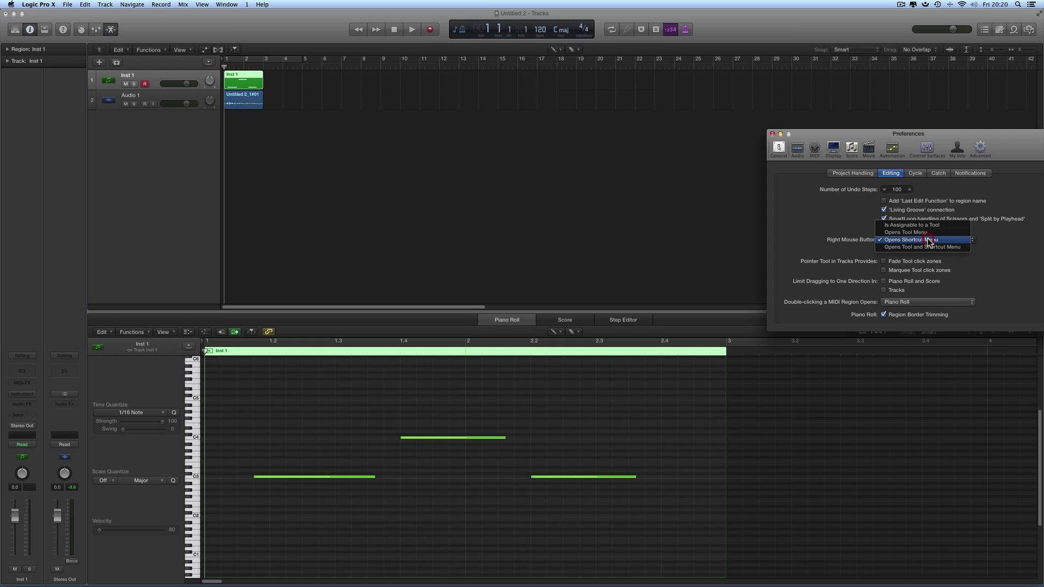
pyautogui.click(913, 239)
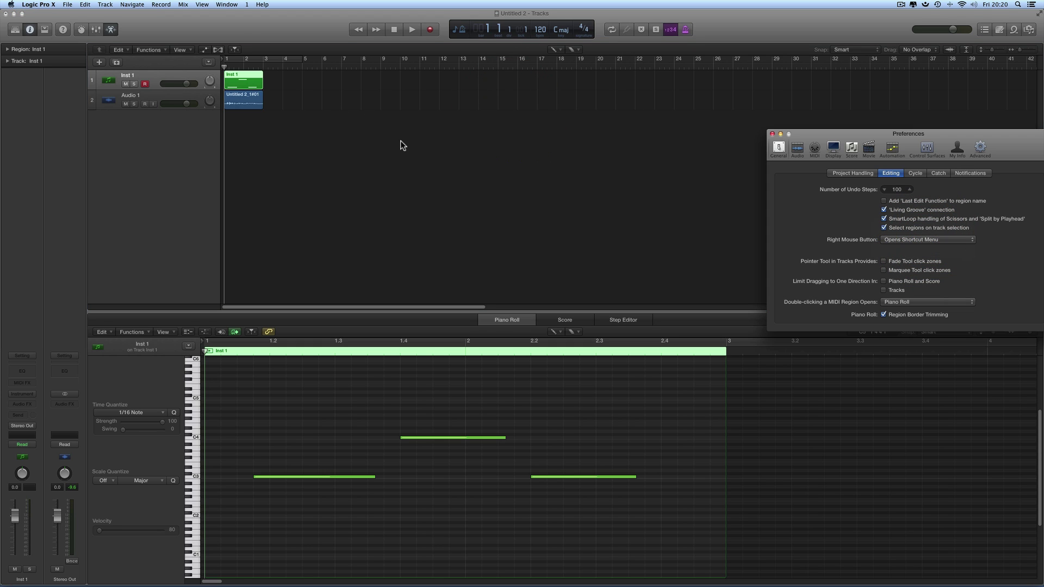
pyautogui.rightClick(328, 105)
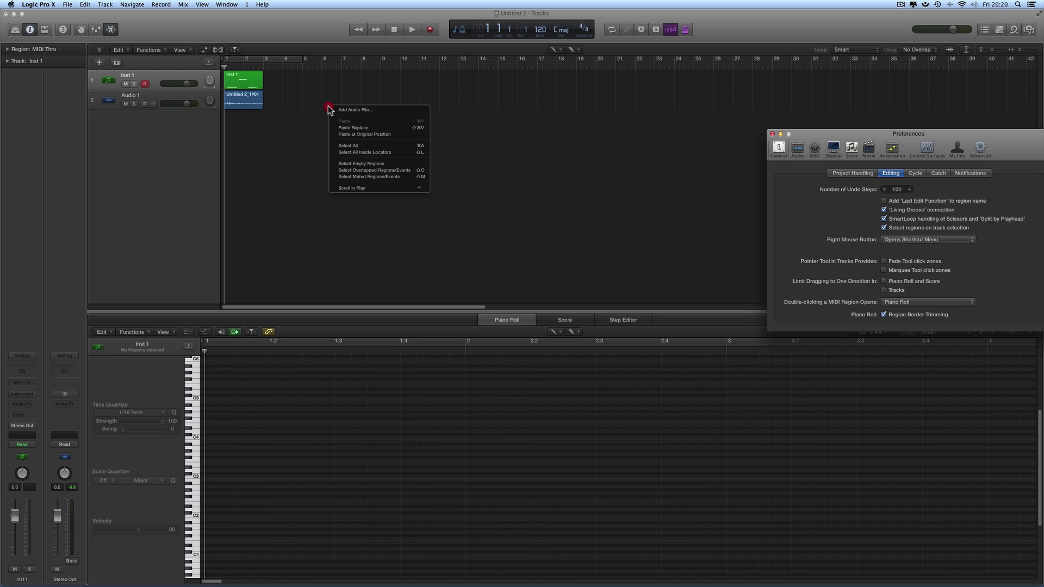
pyautogui.click(347, 182)
pyautogui.click(253, 80)
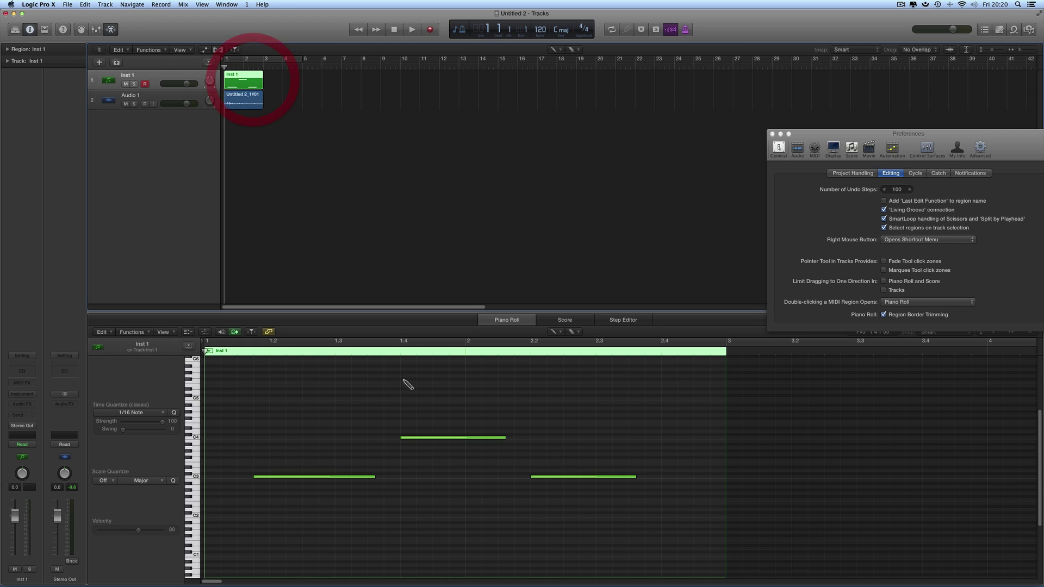
pyautogui.rightClick(355, 407)
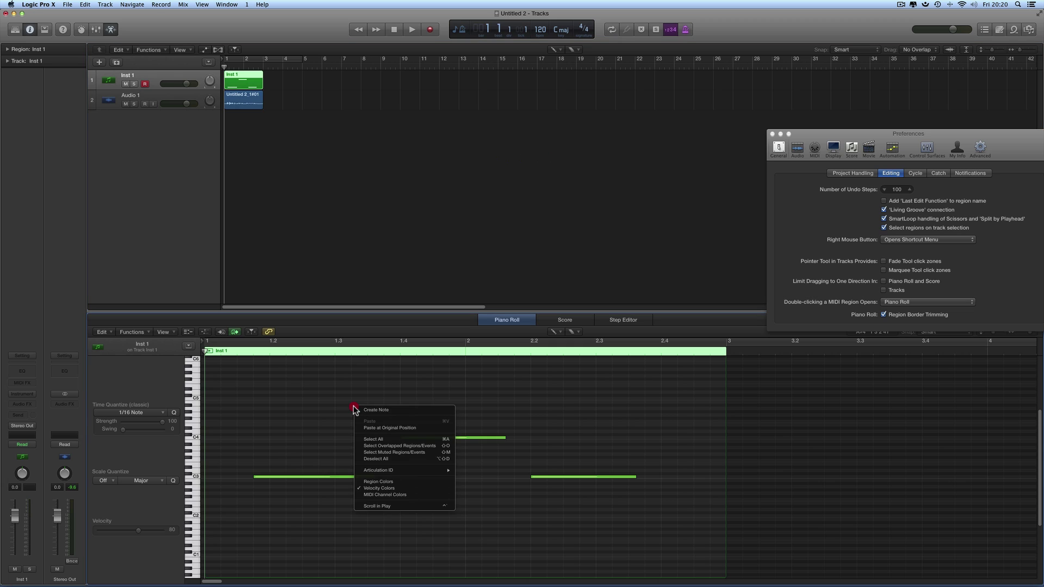
# - View the shortcut menus of the MIDI region and the audio region in the Tracks area
pyautogui.click(339, 409)
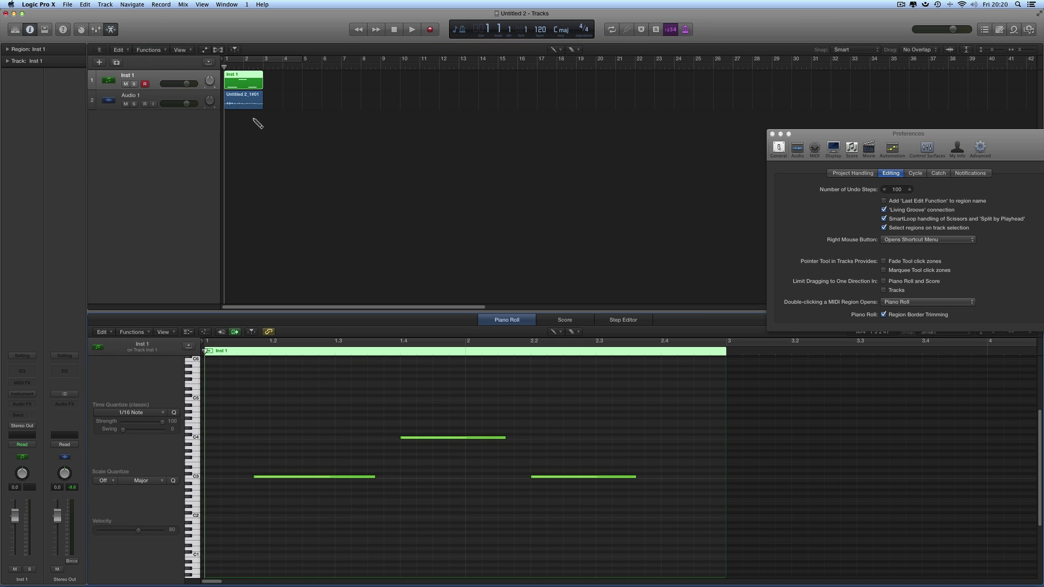
pyautogui.rightClick(251, 86)
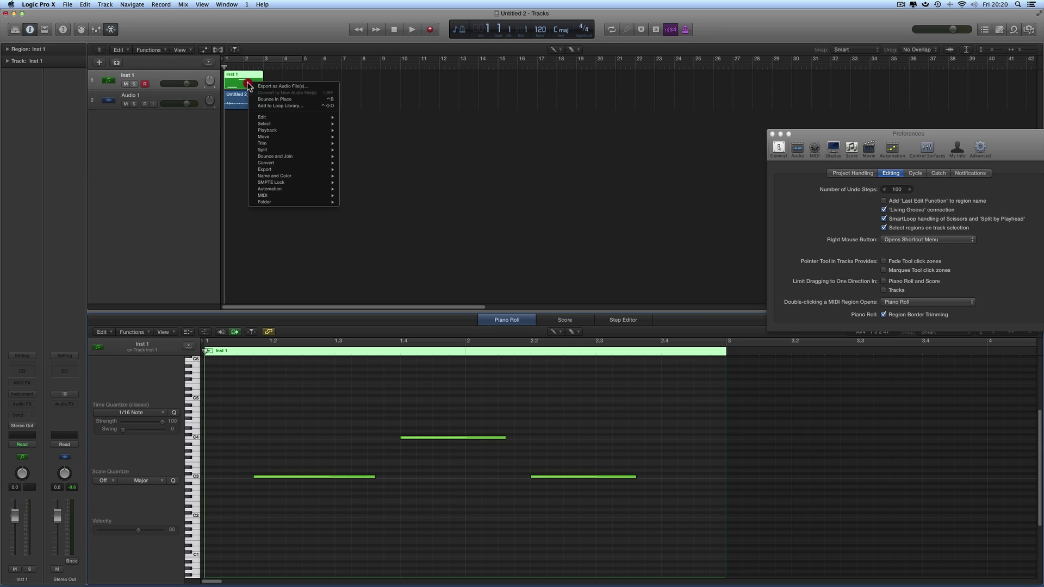
pyautogui.click(426, 119)
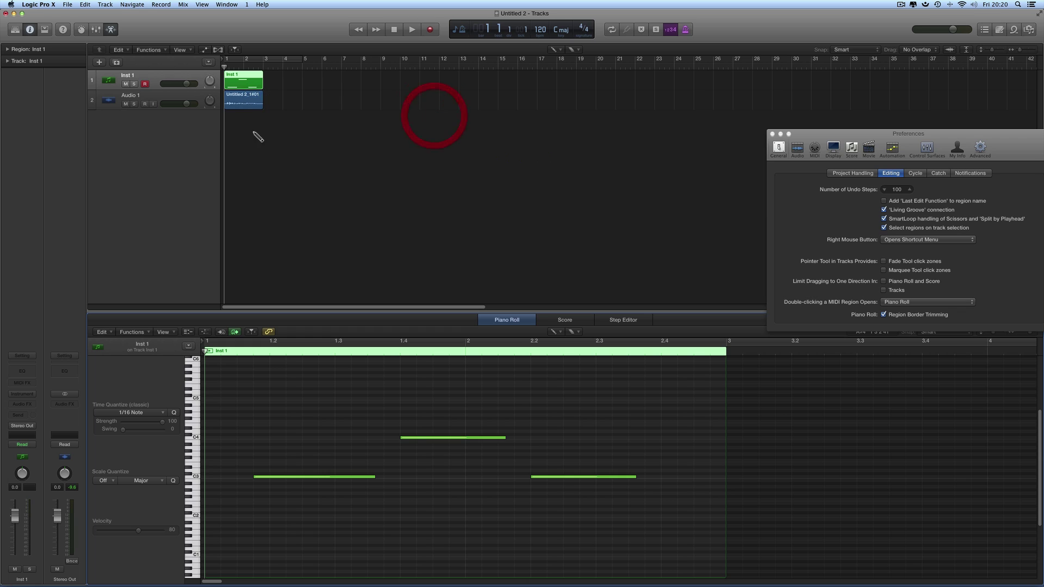
pyautogui.rightClick(252, 103)
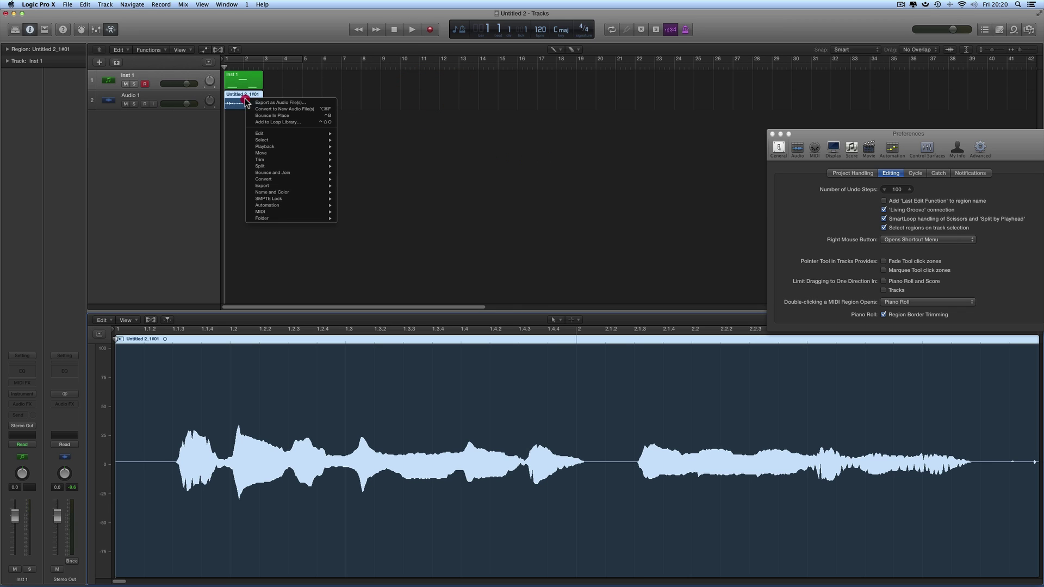
pyautogui.click(432, 125)
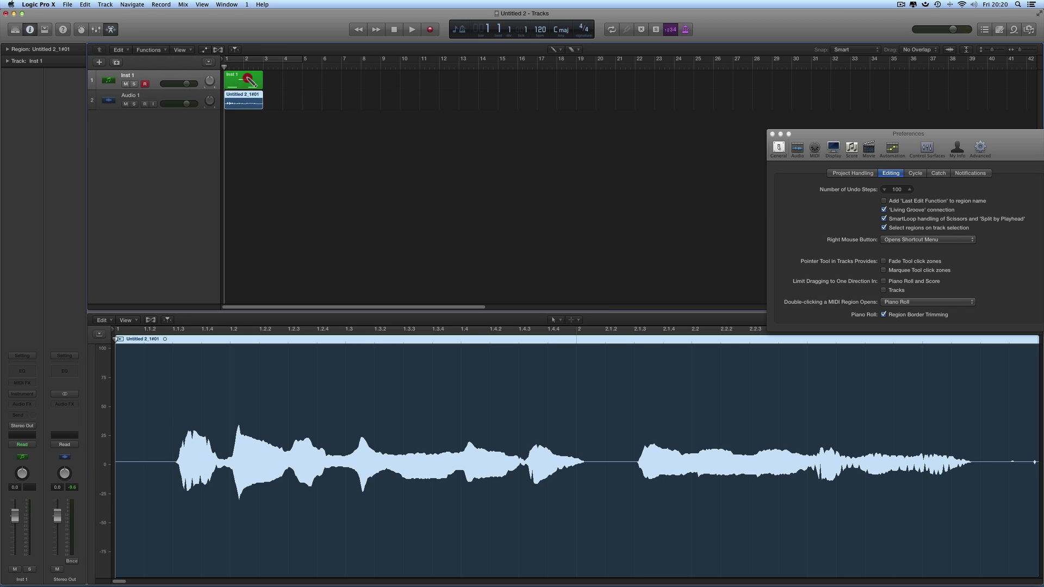
# - Select the Inst 1 region and view the shortcut menus of its C4 note in the Piano Roll and of the Inst 1 track header
pyautogui.click(246, 77)
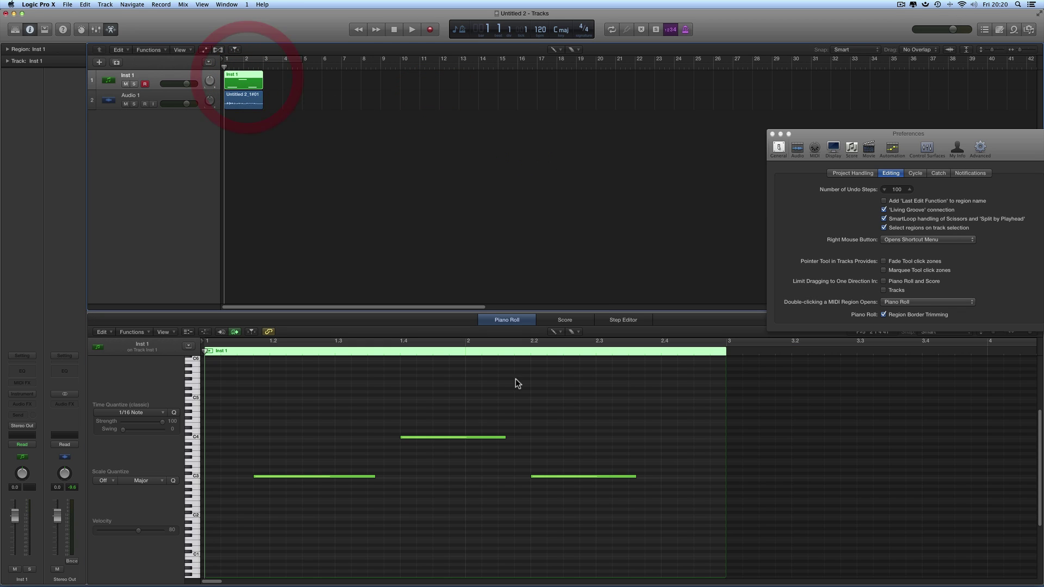
pyautogui.rightClick(441, 438)
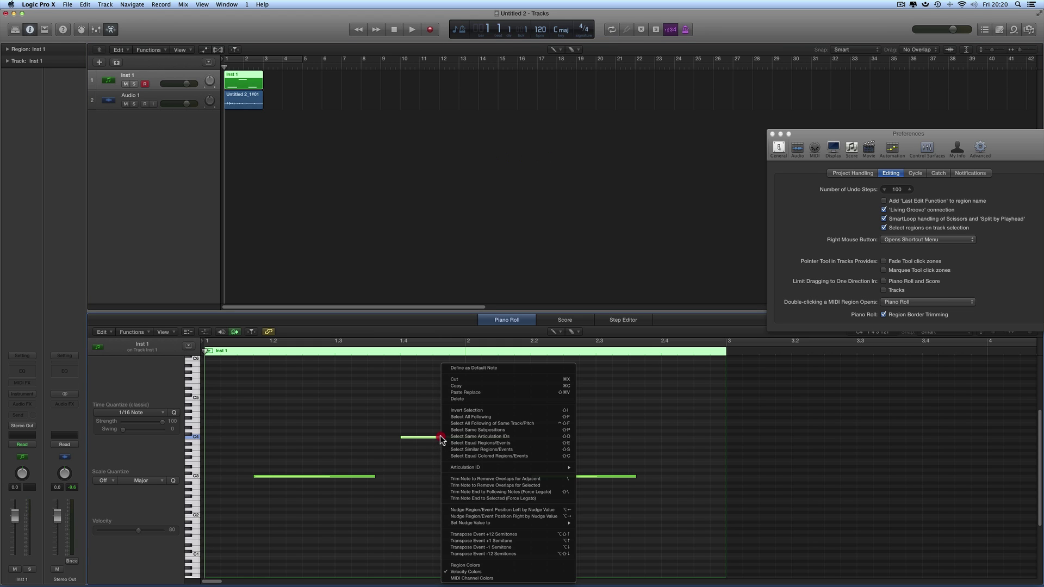
pyautogui.click(387, 416)
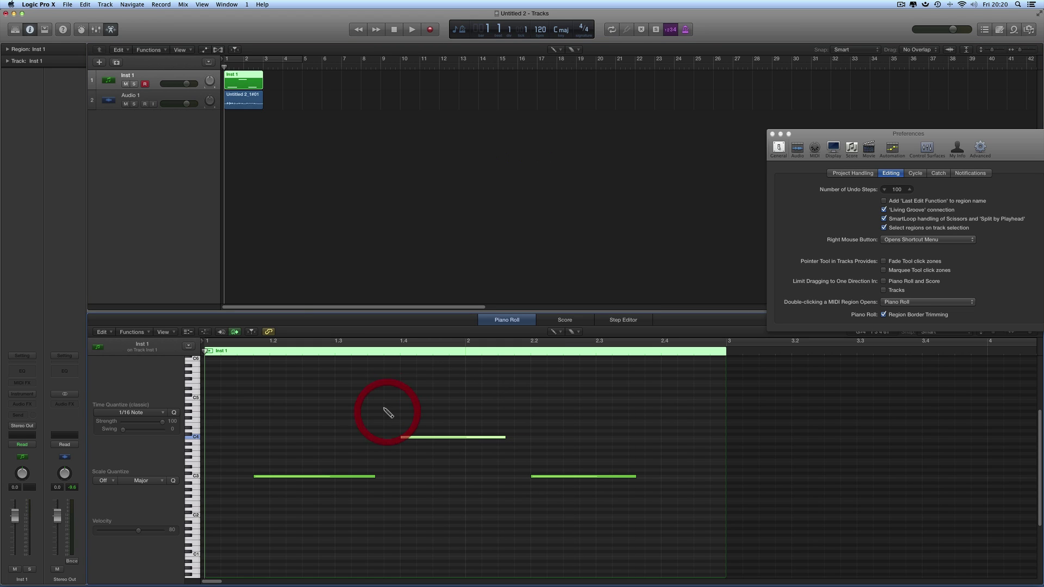
pyautogui.rightClick(160, 78)
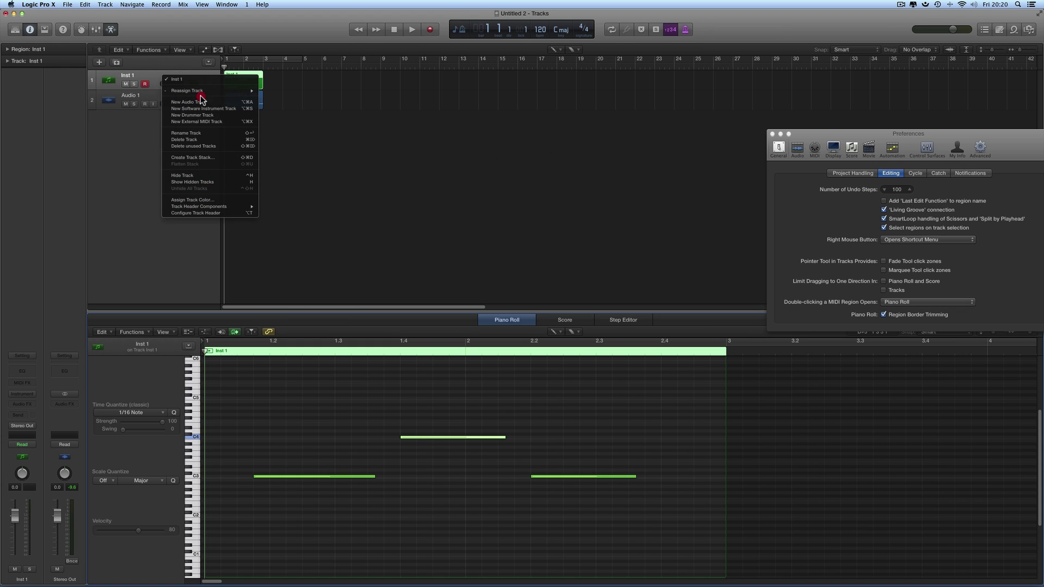
pyautogui.click(889, 251)
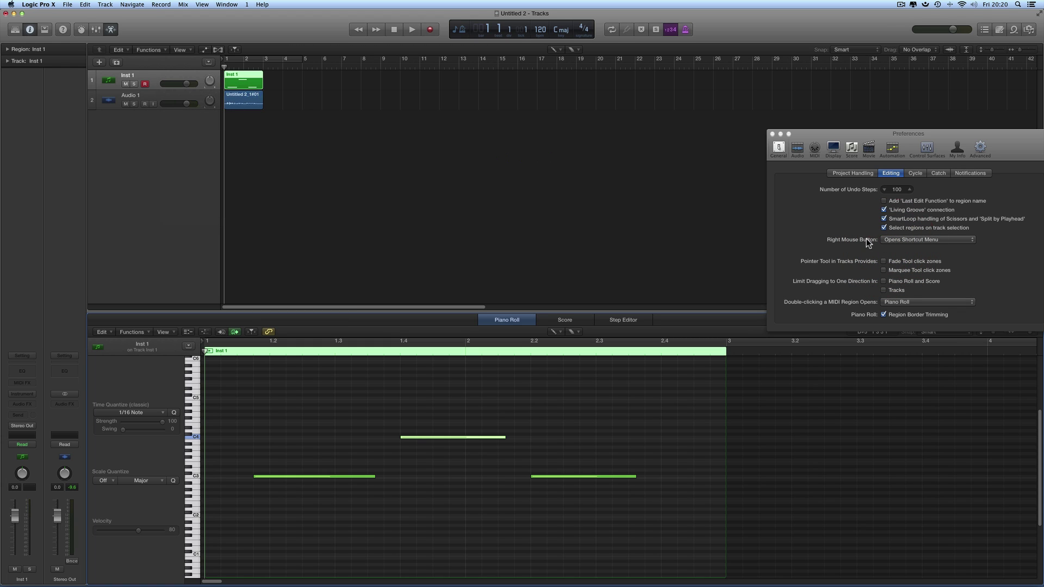
# - Set Right Mouse Button to Opens Tool Menu, check the tool menu in the Tracks area and move the Preferences window aside
pyautogui.click(911, 240)
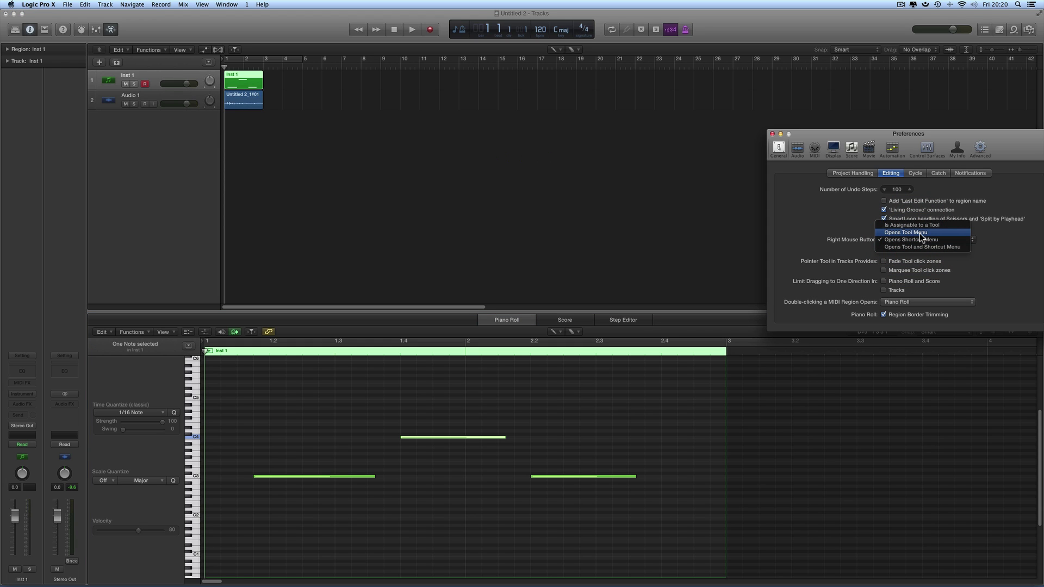
pyautogui.click(919, 233)
pyautogui.rightClick(456, 132)
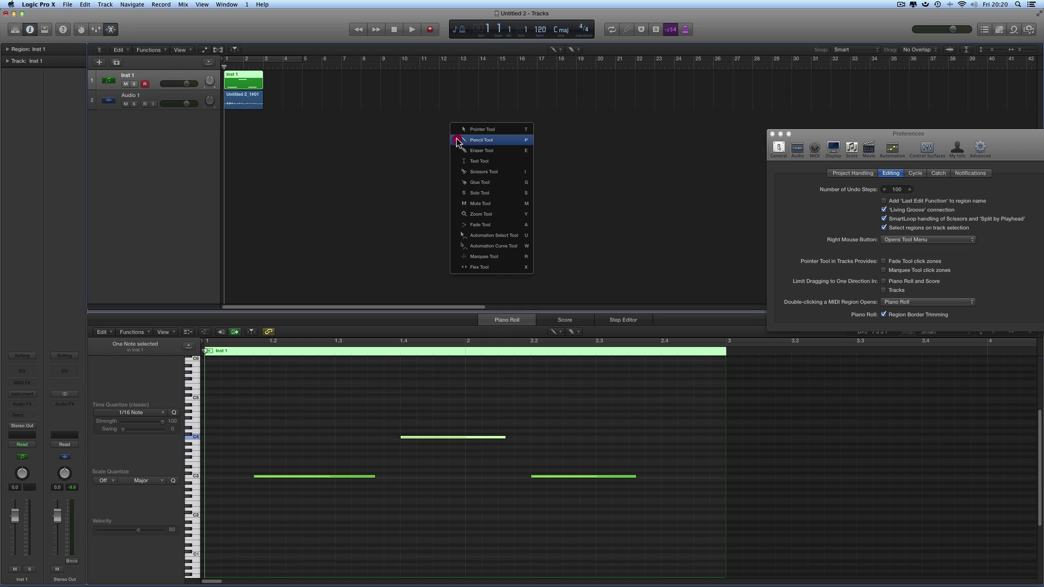
pyautogui.click(545, 127)
pyautogui.moveTo(820, 134); pyautogui.dragTo(987, 121)
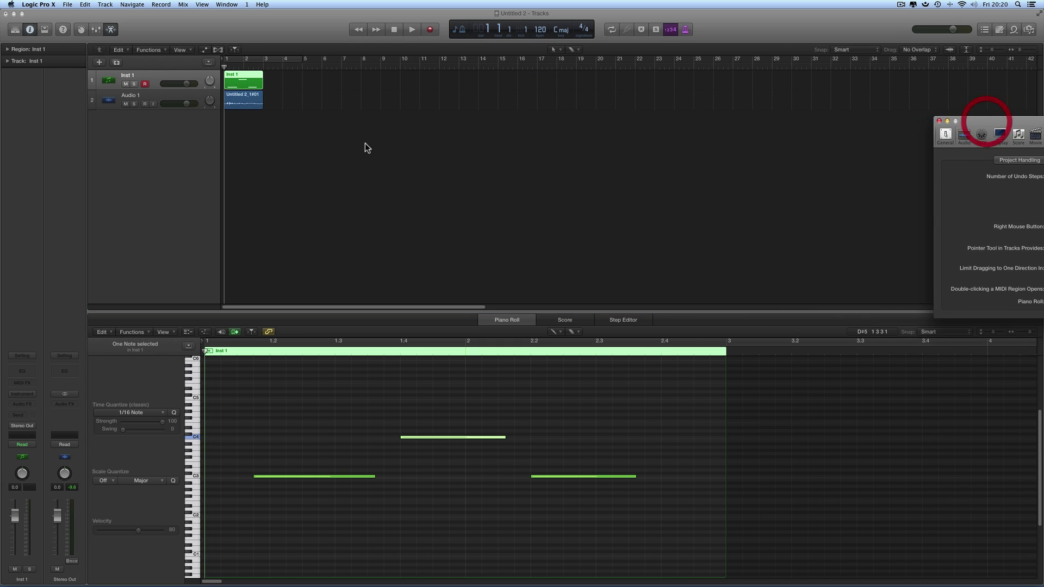
# - Create a MIDI region at bar 12 on the Inst 1 track with the Pencil Tool and extend it to bar 15
pyautogui.rightClick(446, 101)
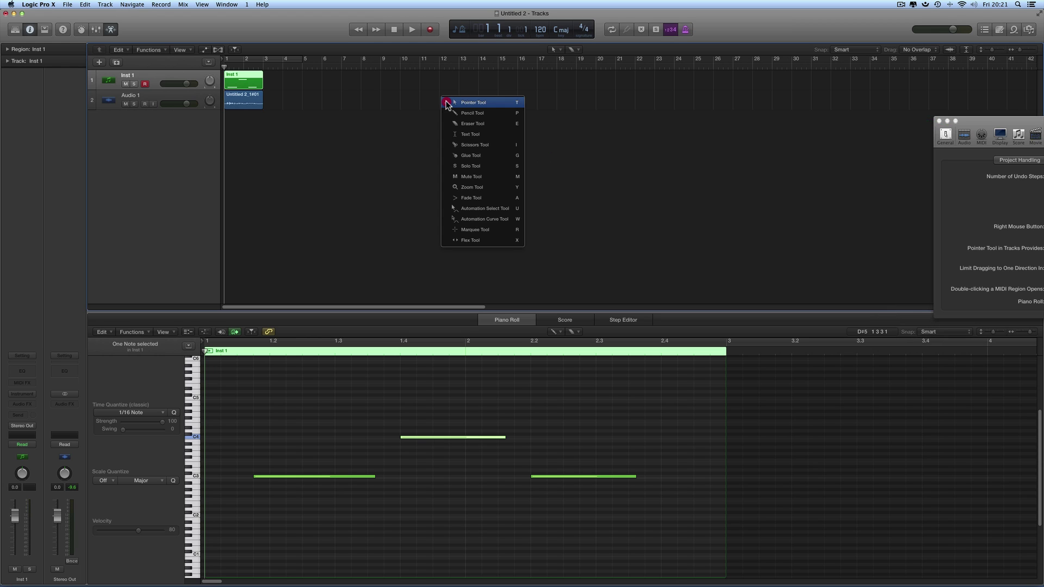
pyautogui.click(456, 114)
pyautogui.click(443, 82)
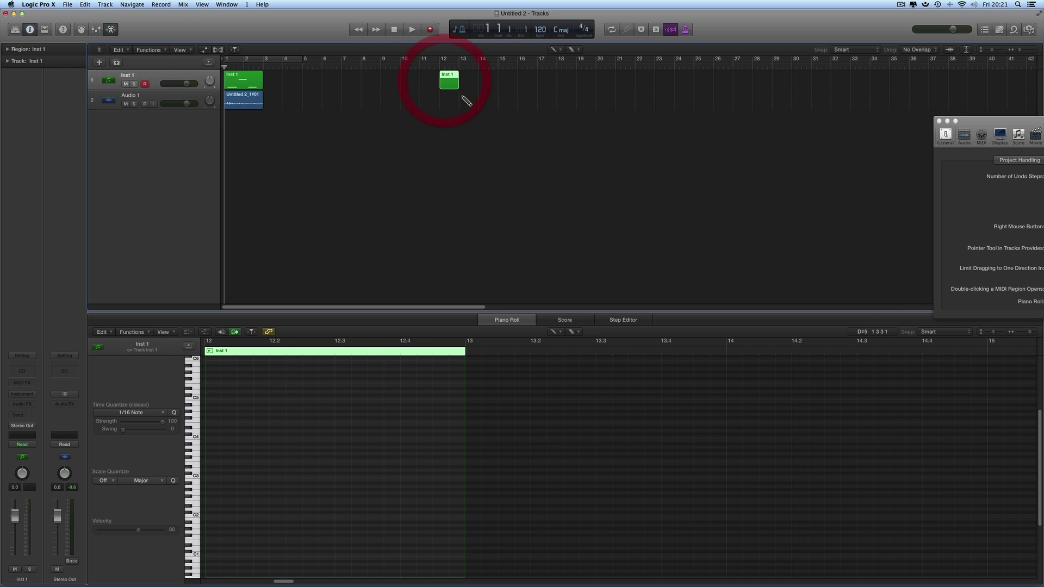
pyautogui.moveTo(462, 86); pyautogui.dragTo(498, 87)
# - Split the new region at bar 13 with the Scissors Tool and move its second part to bar 16 with the Pointer Tool
pyautogui.rightClick(470, 111)
pyautogui.click(491, 155)
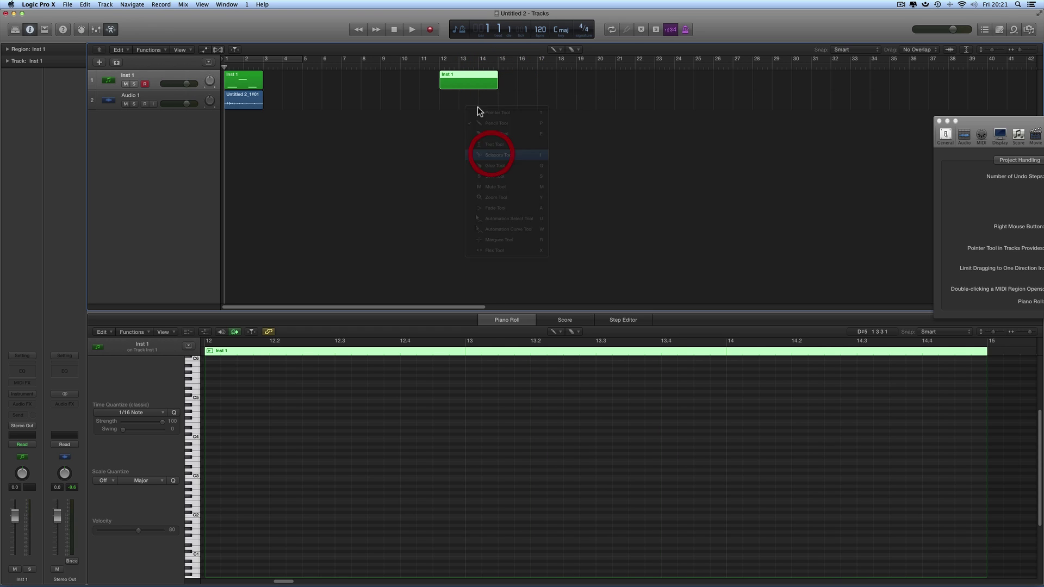
pyautogui.click(459, 79)
pyautogui.rightClick(472, 129)
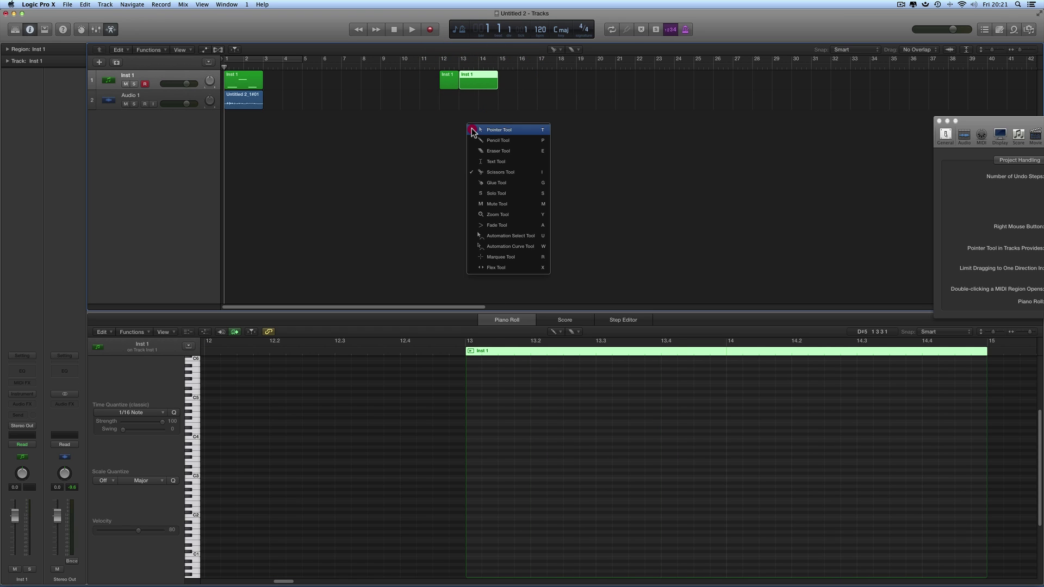
pyautogui.click(486, 128)
pyautogui.moveTo(478, 80); pyautogui.dragTo(536, 80)
# - Join the regions at bars 12 and 16 into one with the Glue Tool
pyautogui.rightClick(512, 133)
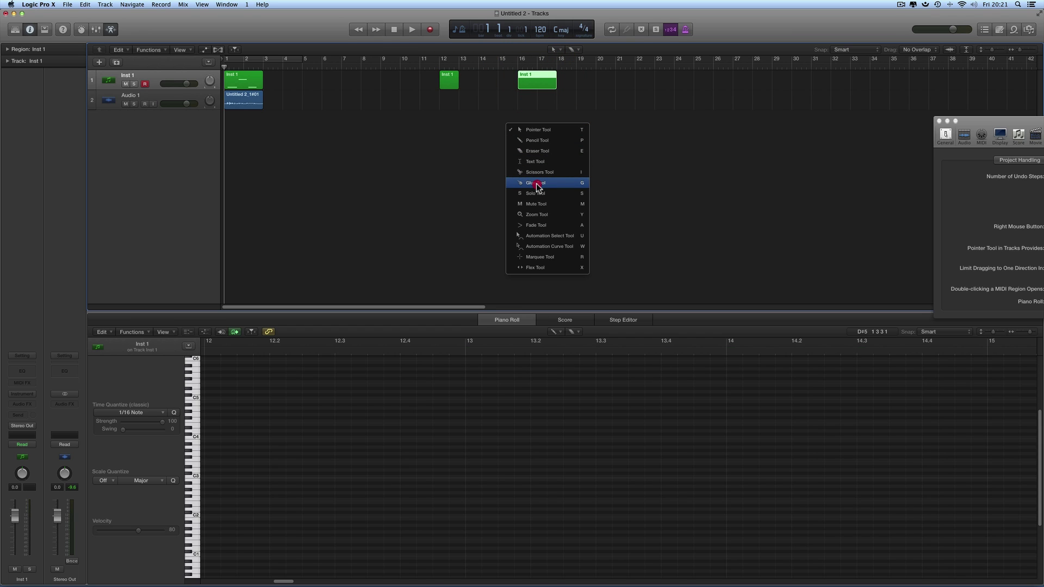
pyautogui.click(535, 180)
pyautogui.keyDown('shift'); pyautogui.click(536, 80); pyautogui.keyUp('shift')
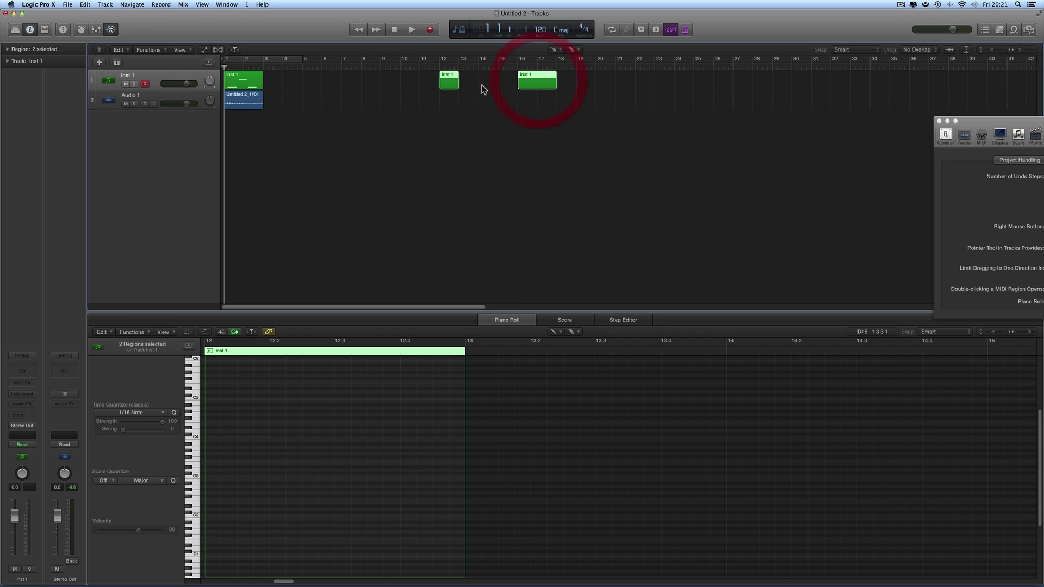
pyautogui.click(460, 84)
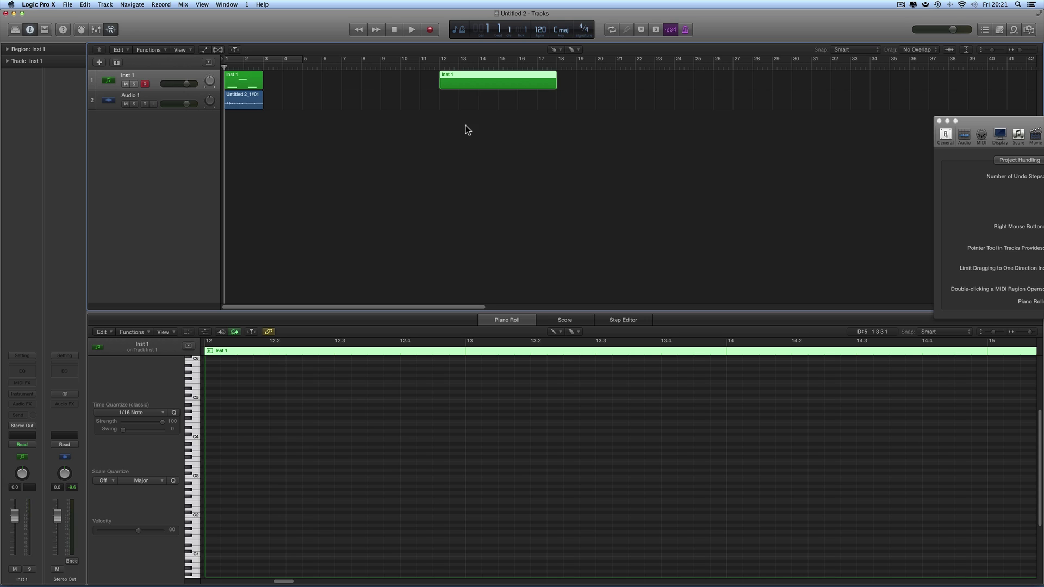
# - Mute the joined region at bar 12 with the Mute Tool and unmute it again
pyautogui.rightClick(465, 125)
pyautogui.click(497, 201)
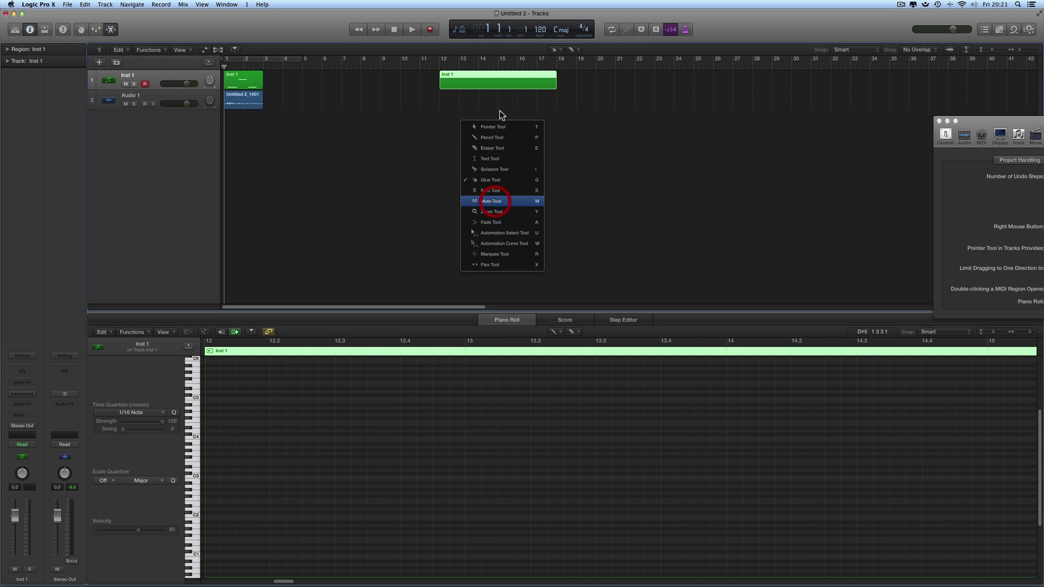
pyautogui.click(503, 81)
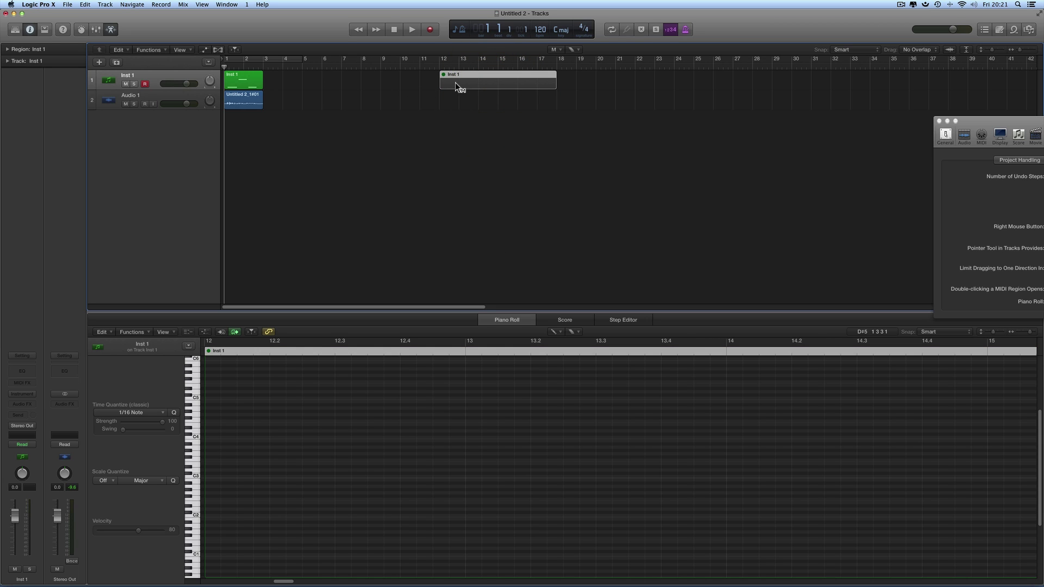
pyautogui.click(460, 84)
# - Delete the joined region at bar 12 with the Eraser Tool
pyautogui.rightClick(456, 137)
pyautogui.click(497, 160)
pyautogui.click(494, 82)
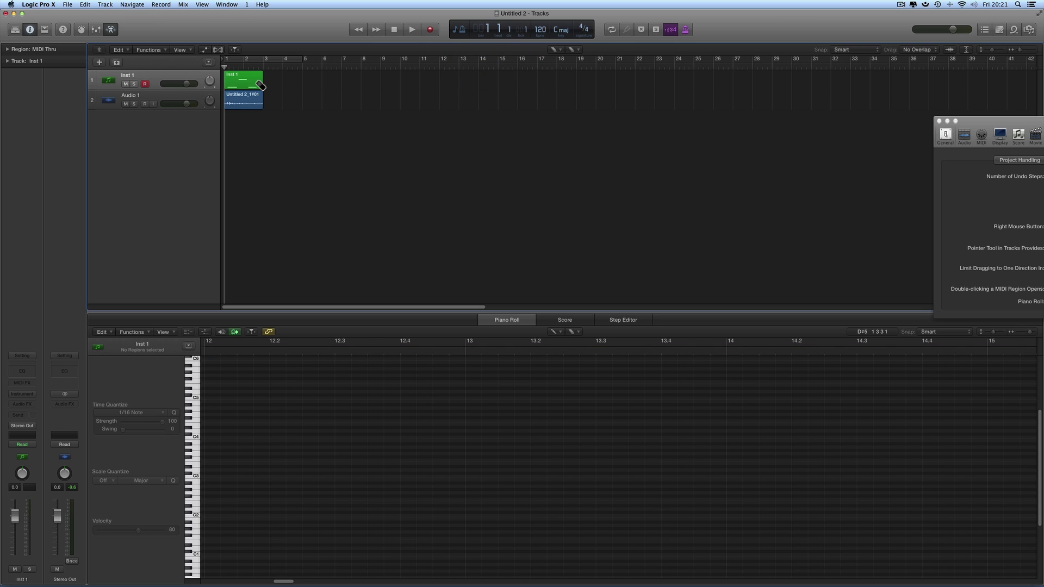
# - Select the Inst 1 region at bar 1 with the Pointer Tool
pyautogui.rightClick(420, 113)
pyautogui.click(429, 115)
pyautogui.click(245, 81)
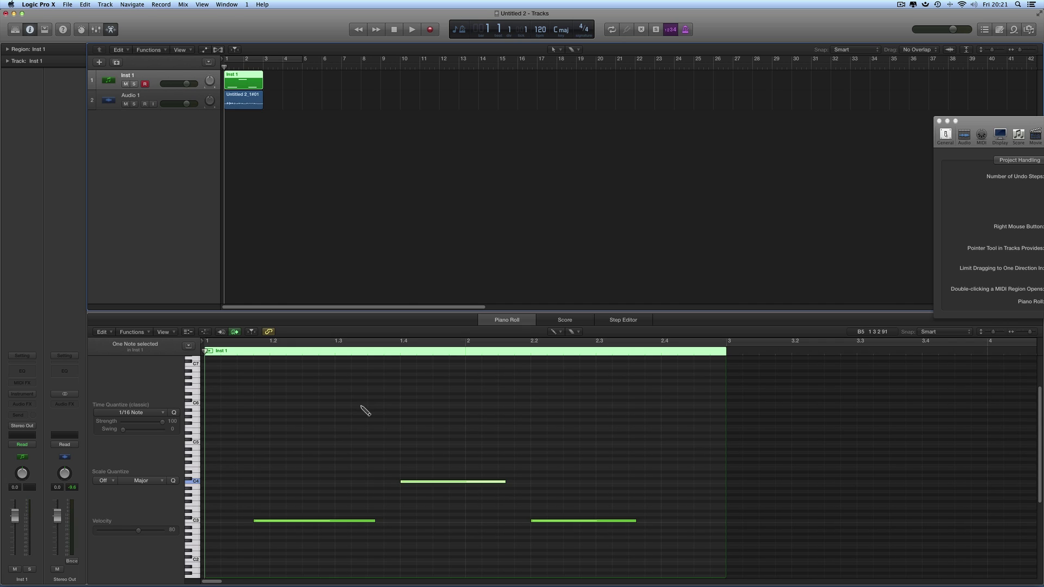
# - Draw a high note starting at 1.3 in the Piano Roll with the Pencil Tool
pyautogui.click(327, 400)
pyautogui.rightClick(326, 400)
pyautogui.click(349, 406)
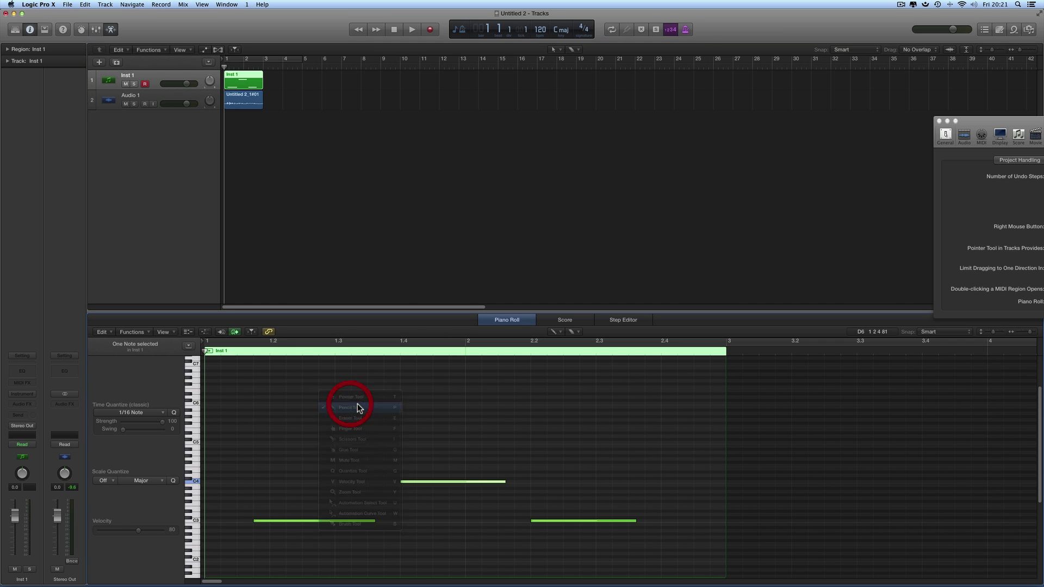
pyautogui.click(337, 388)
# - Split the high note at 1.4 with the Scissors Tool and move its second part to bar 2 with the Pointer Tool
pyautogui.rightClick(367, 403)
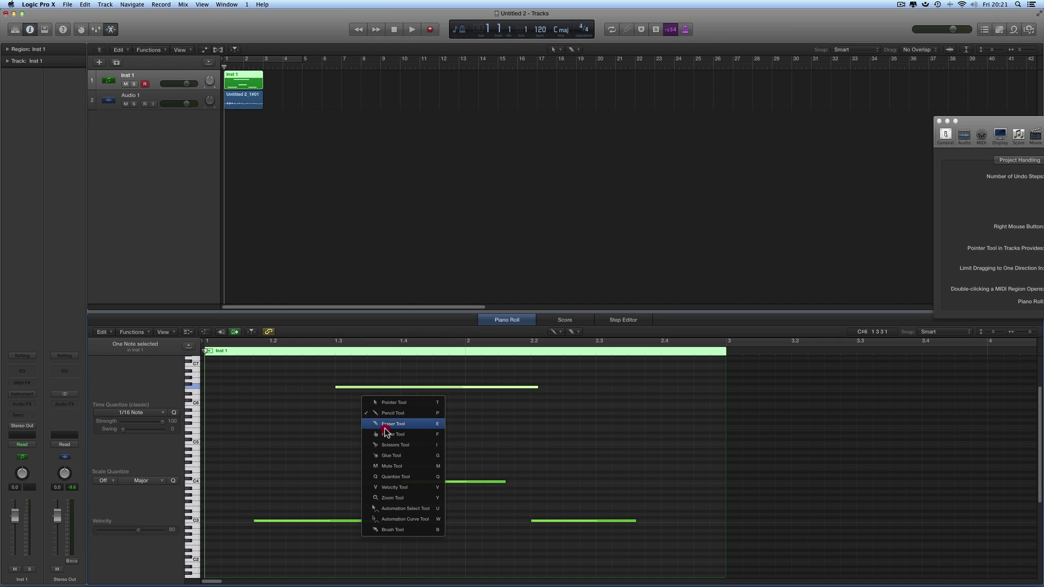
pyautogui.click(389, 445)
pyautogui.click(401, 388)
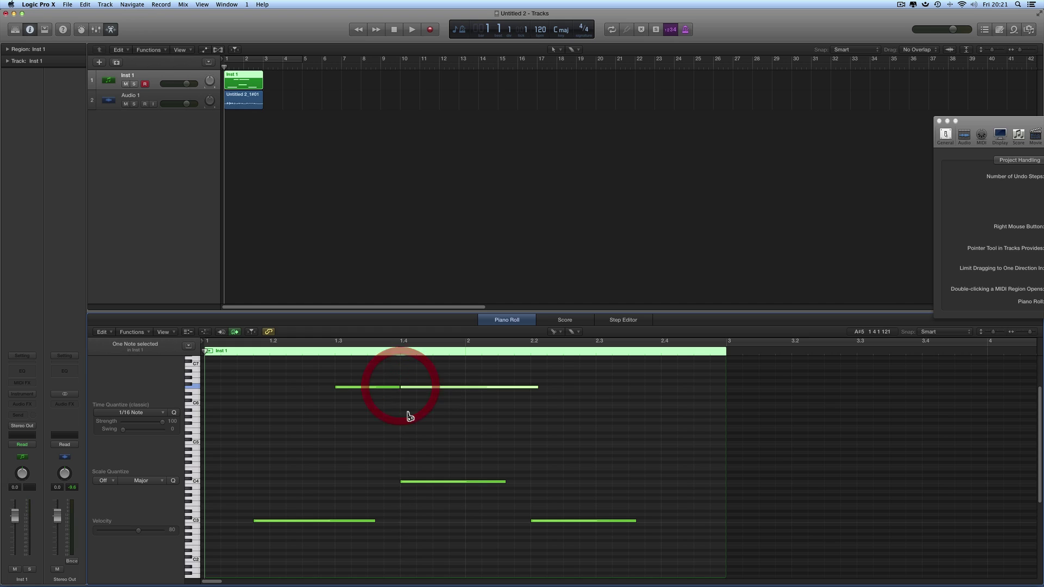
pyautogui.rightClick(408, 414)
pyautogui.click(427, 412)
pyautogui.moveTo(448, 387); pyautogui.dragTo(491, 387)
# - Select both parts of the high note and join them with the Glue Tool
pyautogui.rightClick(432, 398)
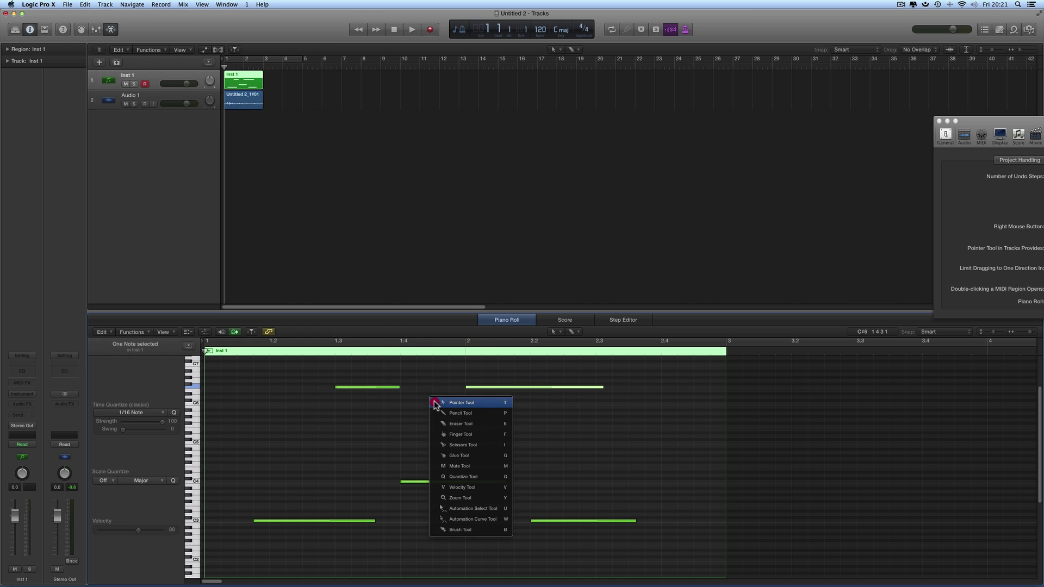
pyautogui.click(465, 467)
pyautogui.moveTo(338, 373); pyautogui.dragTo(484, 395)
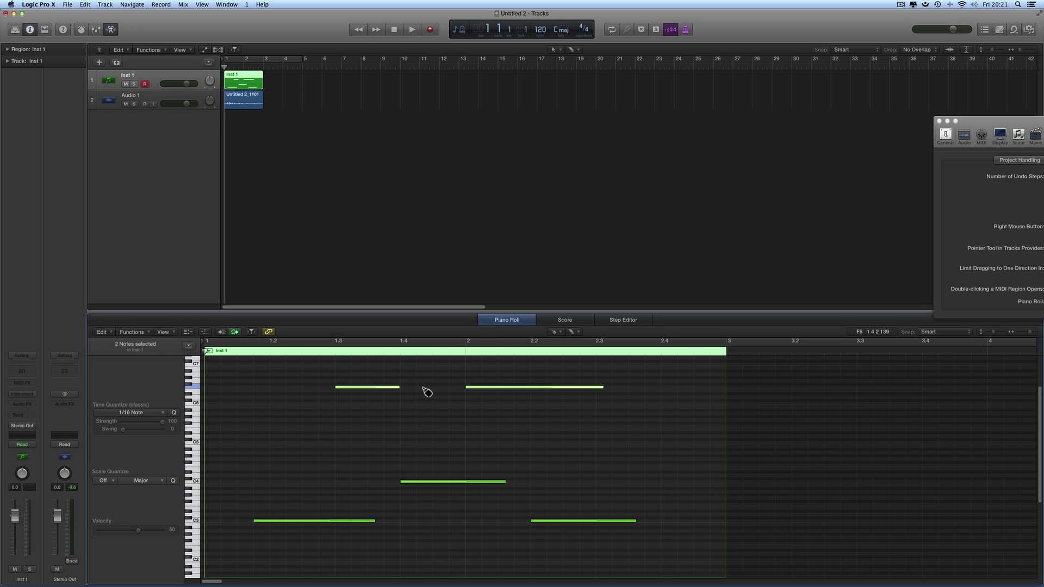
pyautogui.click(389, 388)
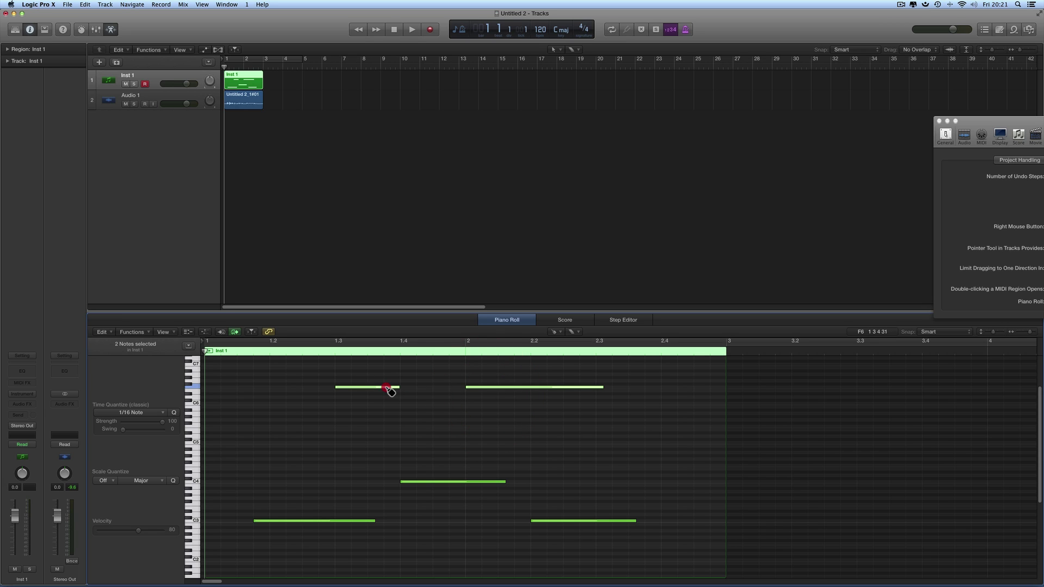
# - Mute the joined high note with the Mute Tool and unmute it again
pyautogui.rightClick(437, 415)
pyautogui.click(464, 474)
pyautogui.click(452, 387)
pyautogui.click(446, 386)
# - Delete the joined high note from the Piano Roll with the Eraser Tool
pyautogui.rightClick(416, 403)
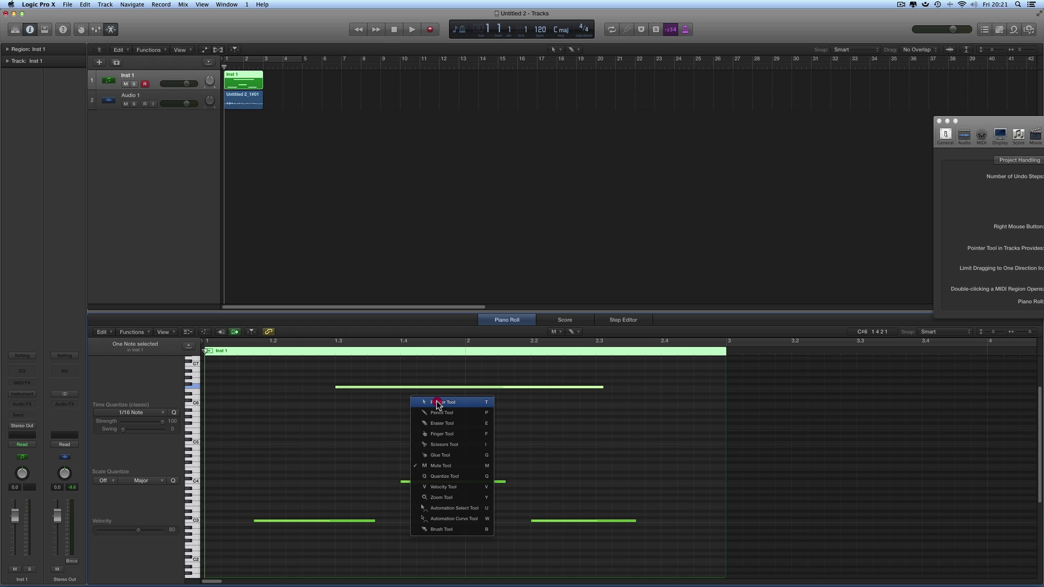
pyautogui.click(434, 424)
pyautogui.click(419, 387)
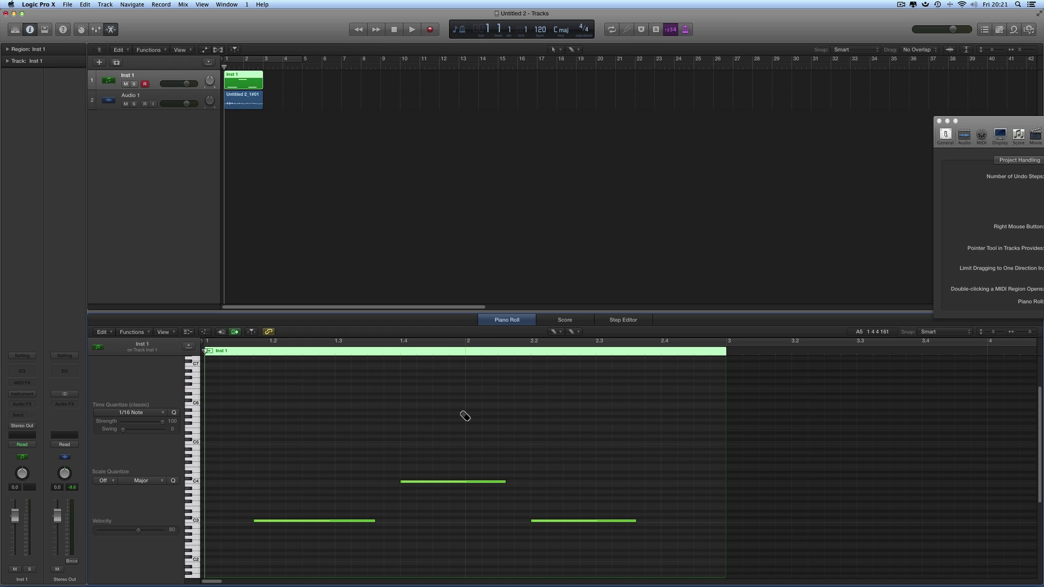
# - View the tool menu in the Tracks area and the Right Mouse Button setting in Preferences, leaving the window aside
pyautogui.rightClick(444, 180)
pyautogui.click(350, 227)
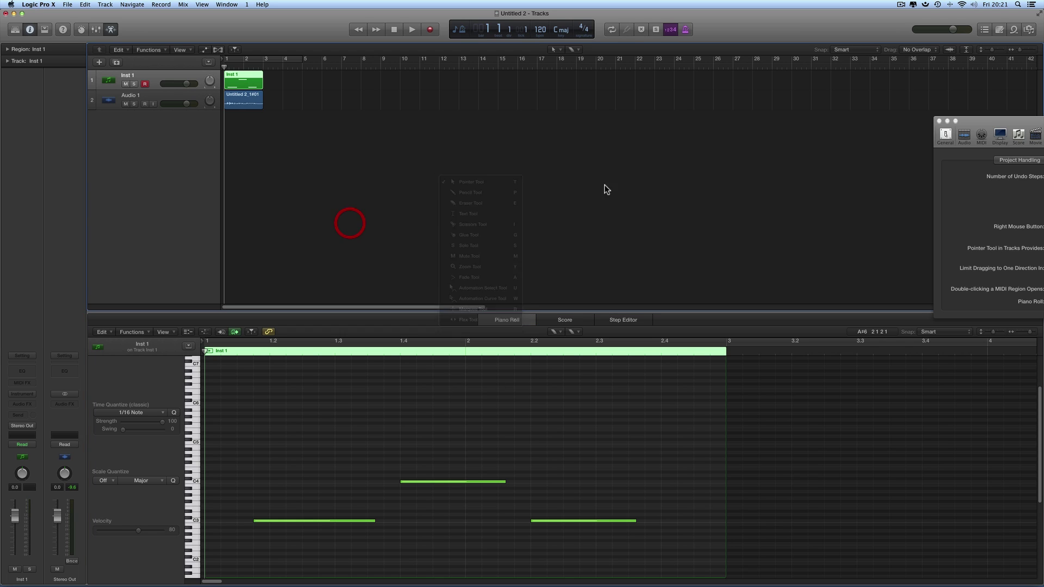
pyautogui.moveTo(972, 119); pyautogui.dragTo(792, 116)
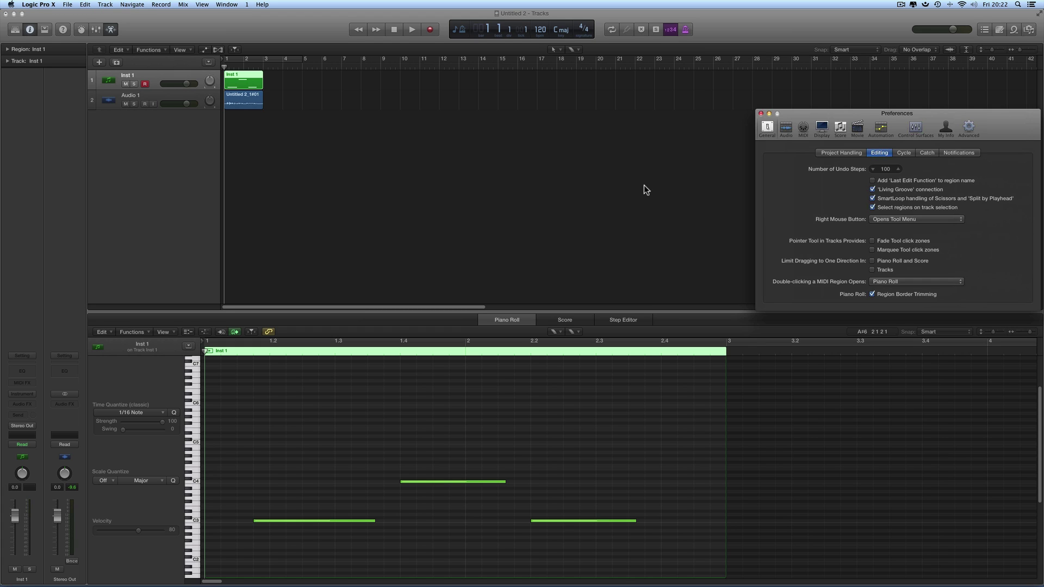
pyautogui.moveTo(801, 120); pyautogui.dragTo(931, 107)
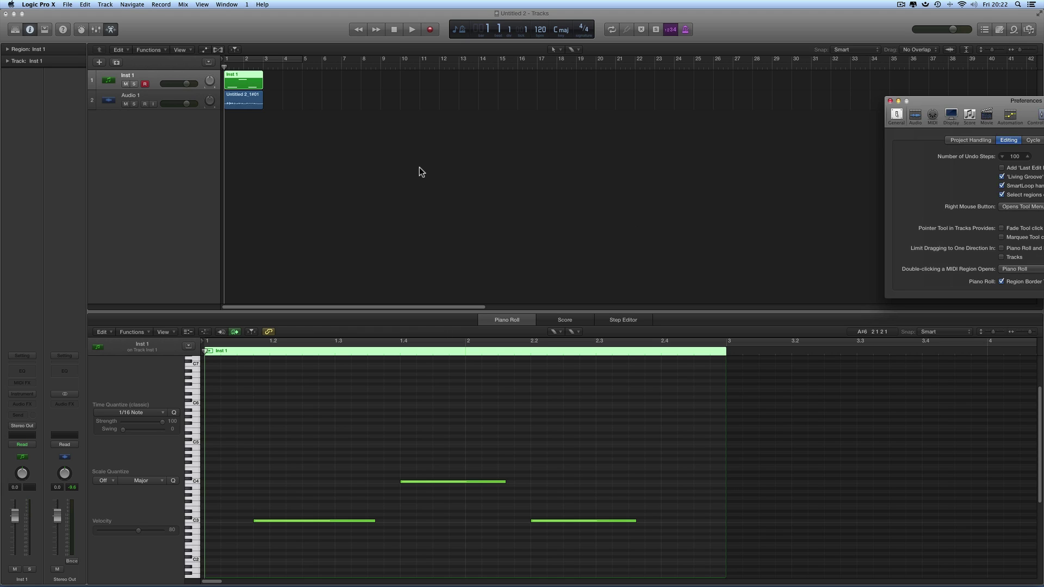
# - View the shortcut menus of the empty Tracks area, the empty Piano Roll grid and the high note, keeping the Inst 1 region selected
pyautogui.rightClick(308, 105)
pyautogui.click(255, 83)
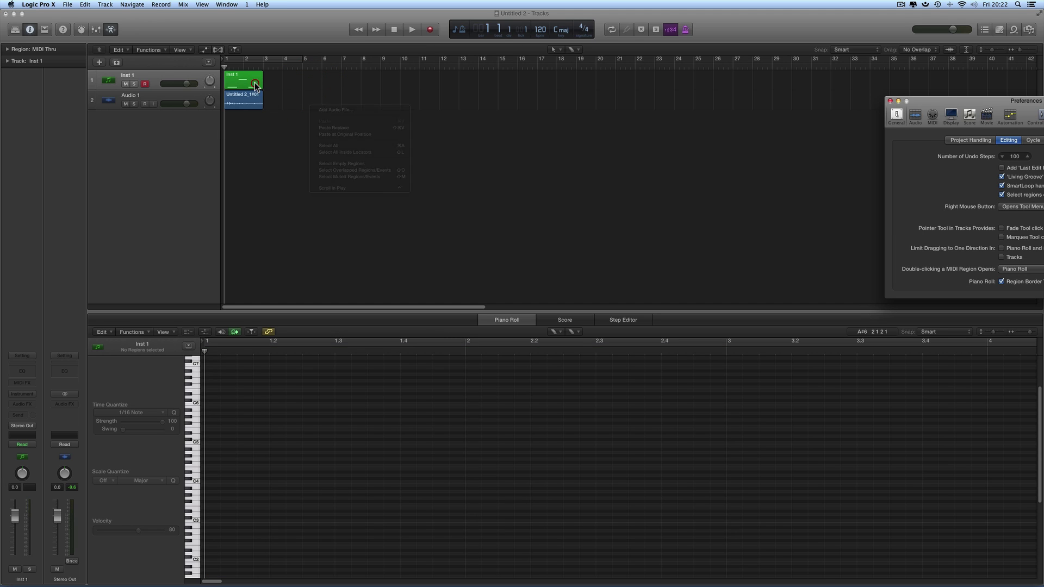
pyautogui.rightClick(321, 413)
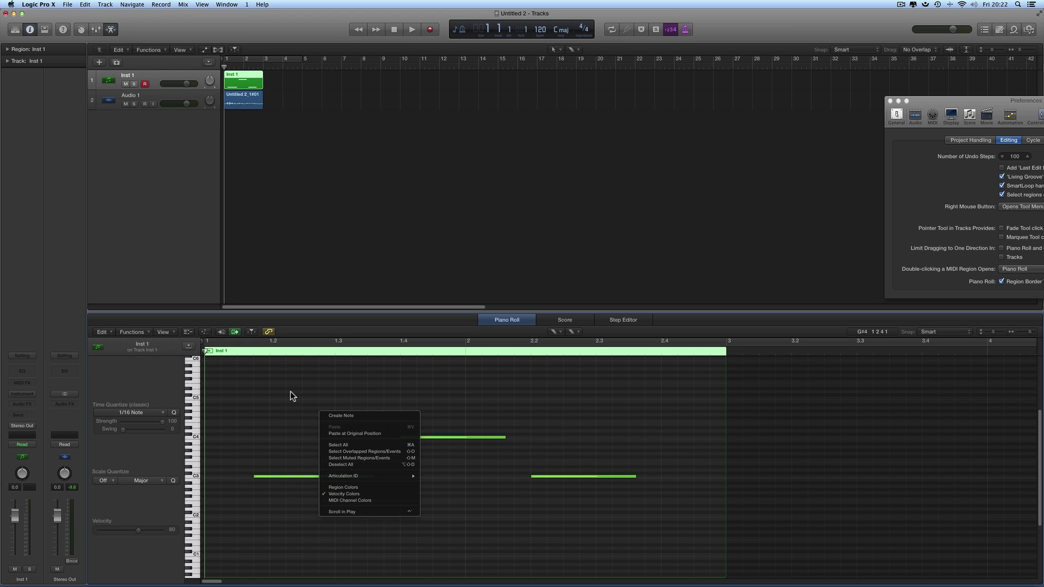
pyautogui.click(431, 401)
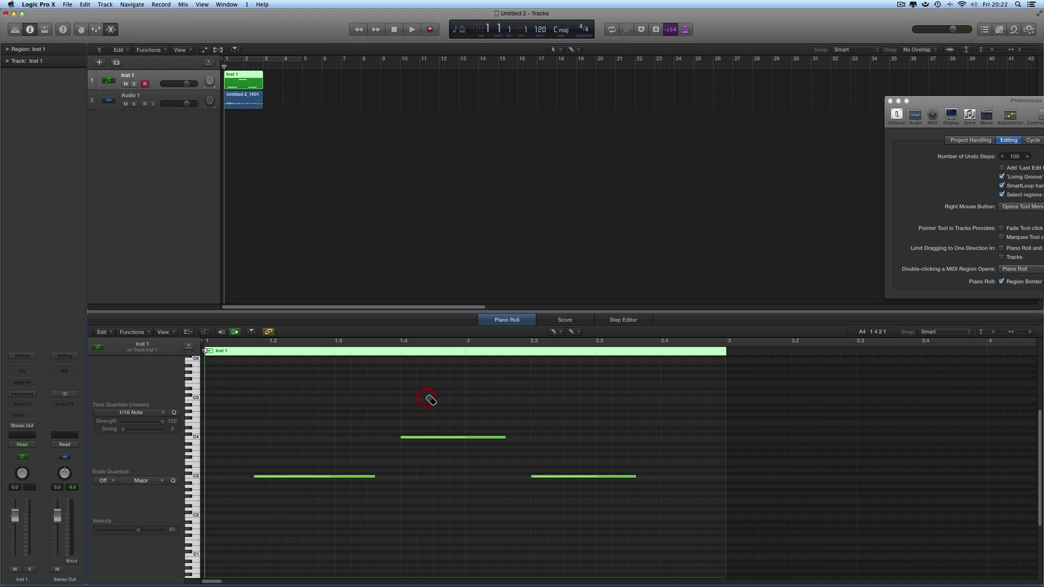
pyautogui.rightClick(439, 436)
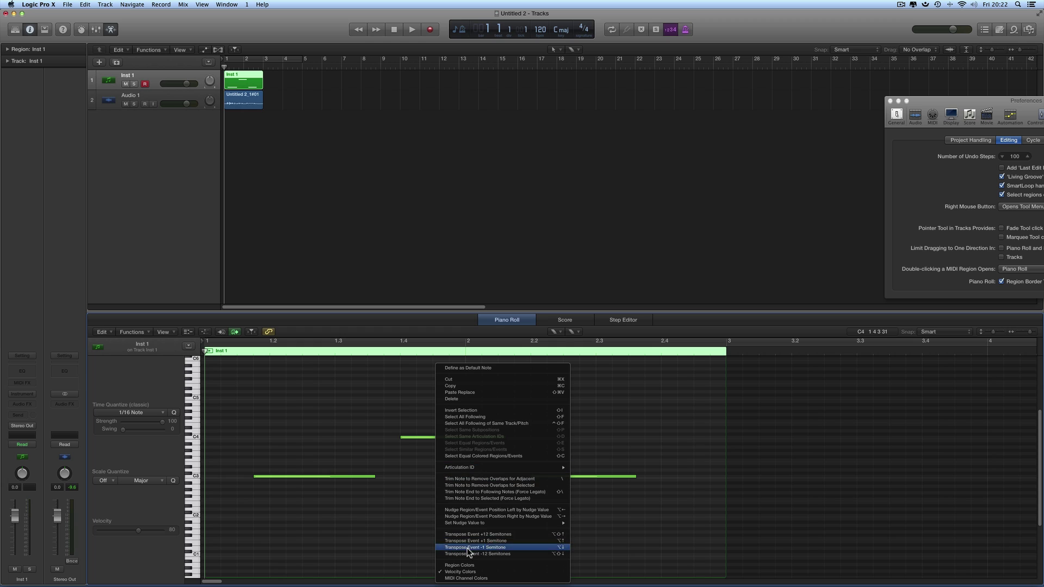
pyautogui.click(395, 402)
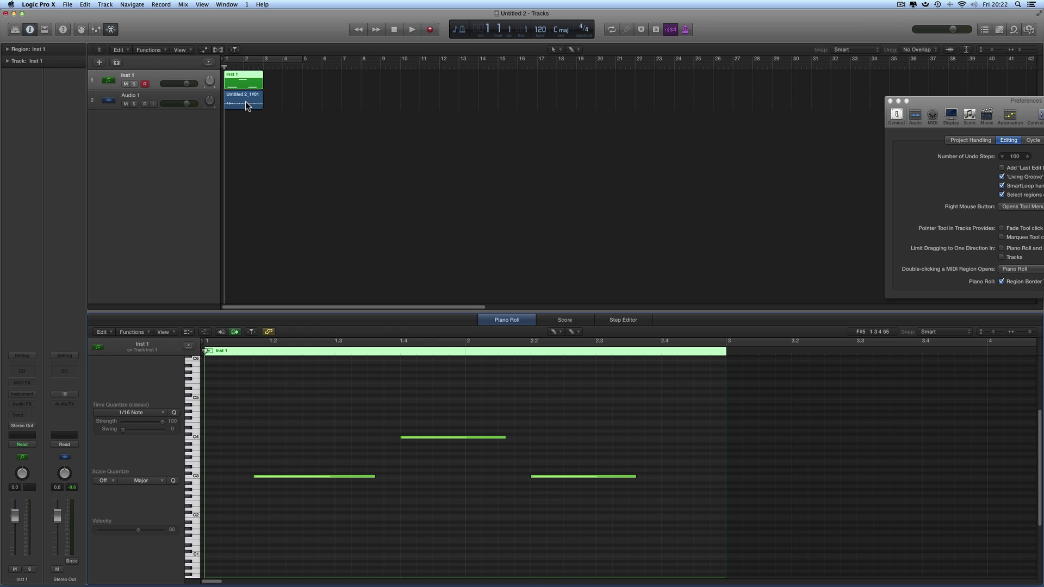
# - View the shortcut menus of the audio region and the Inst 1 track header, reselecting the Inst 1 region in between
pyautogui.rightClick(246, 101)
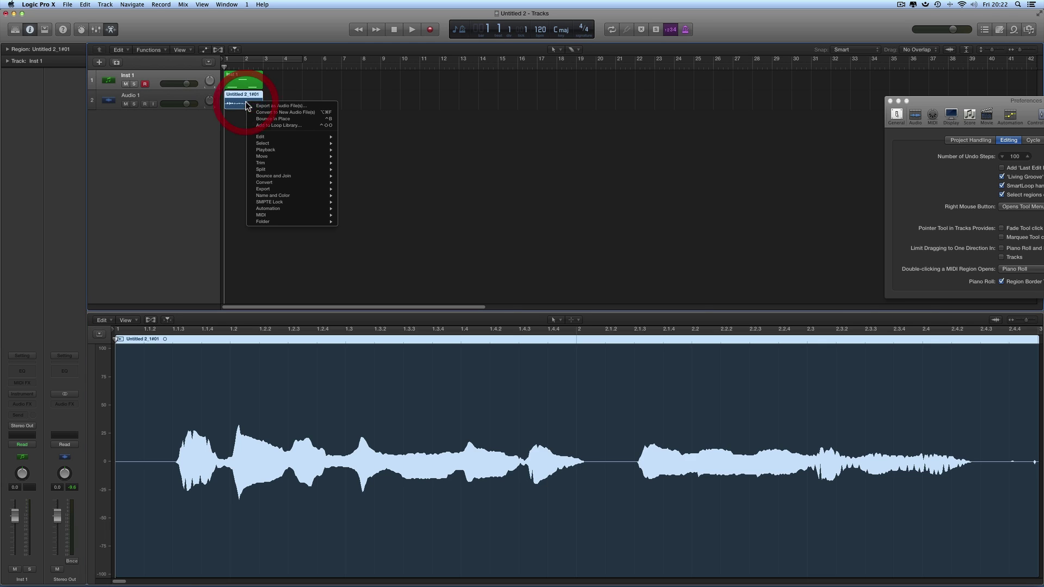
pyautogui.click(352, 136)
pyautogui.click(243, 80)
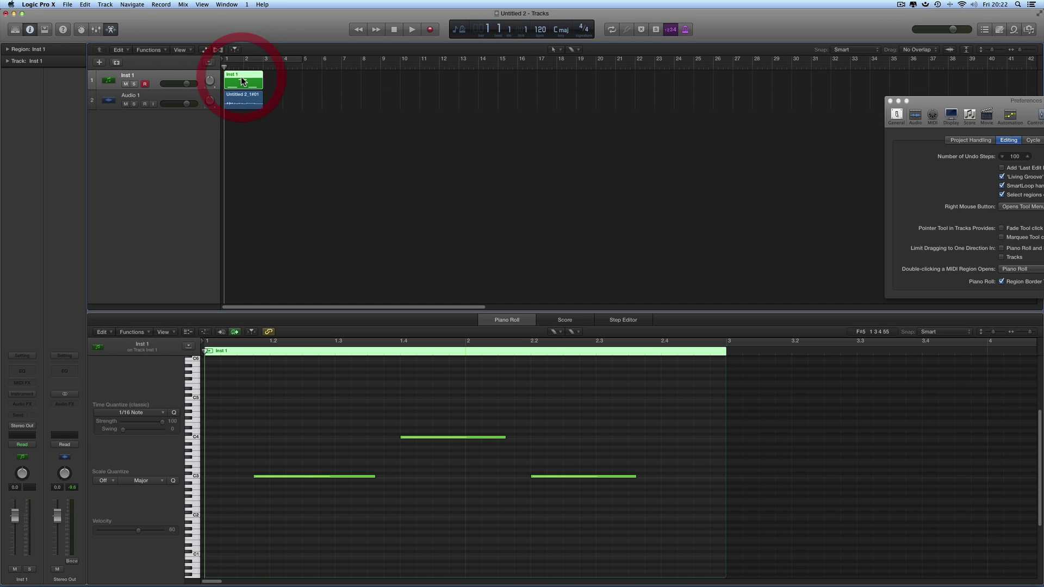
pyautogui.rightClick(168, 74)
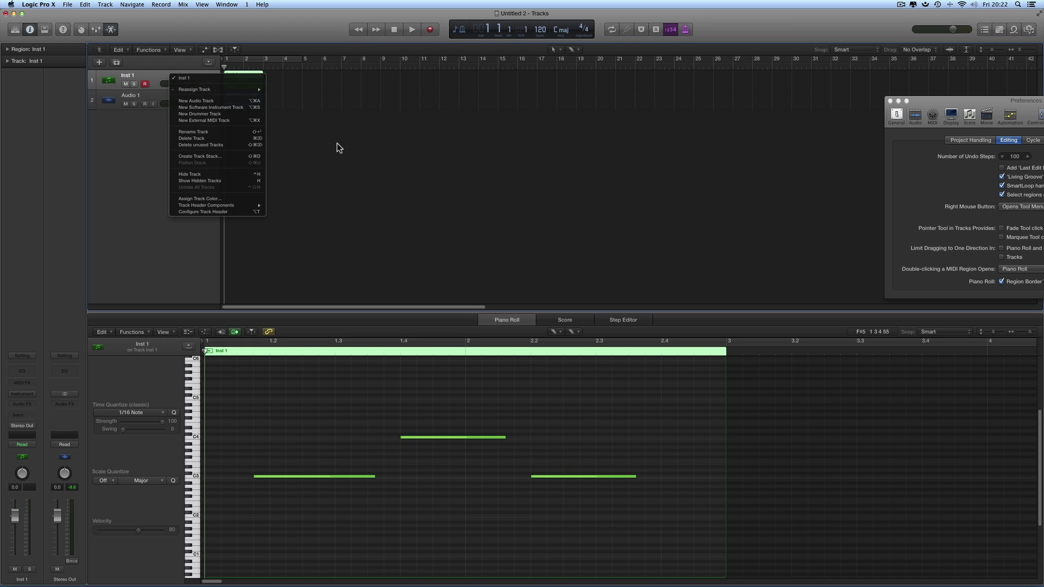
pyautogui.click(563, 152)
# - Bring the Preferences window back into view, check the tool menu in the empty Tracks area and close Preferences
pyautogui.moveTo(924, 102); pyautogui.dragTo(606, 88)
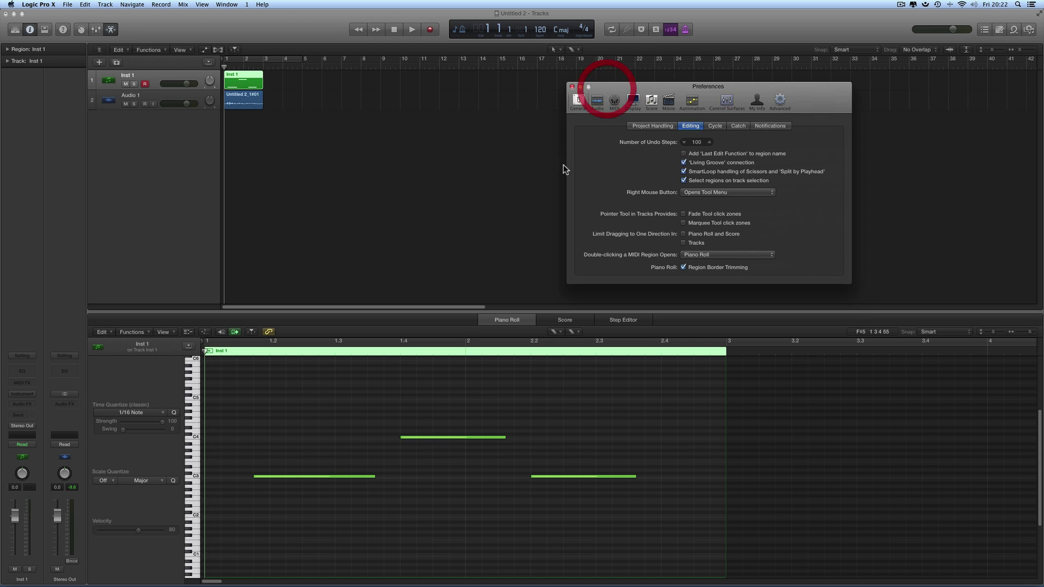
pyautogui.rightClick(390, 105)
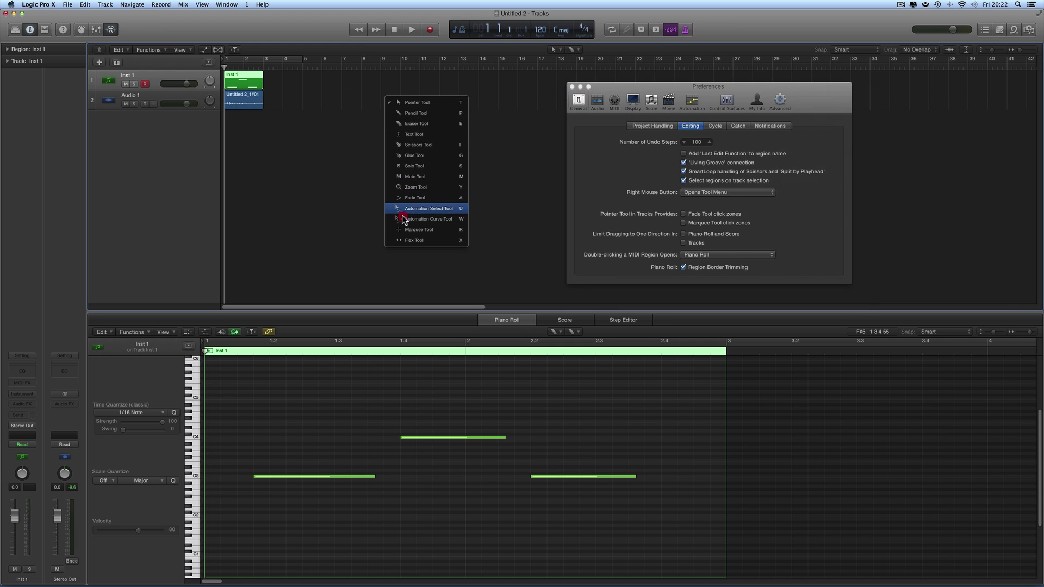
pyautogui.click(349, 165)
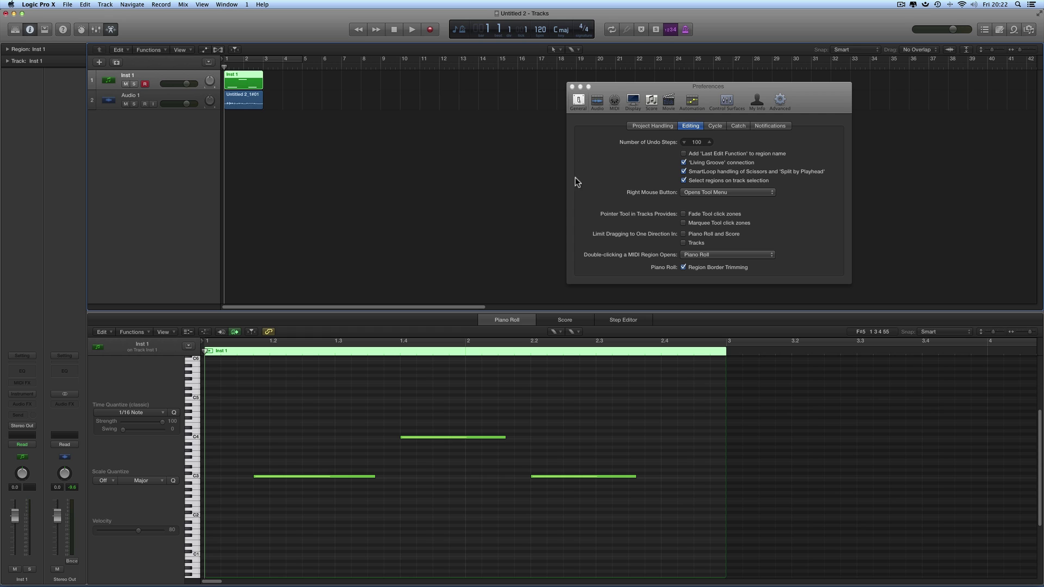
pyautogui.click(572, 87)
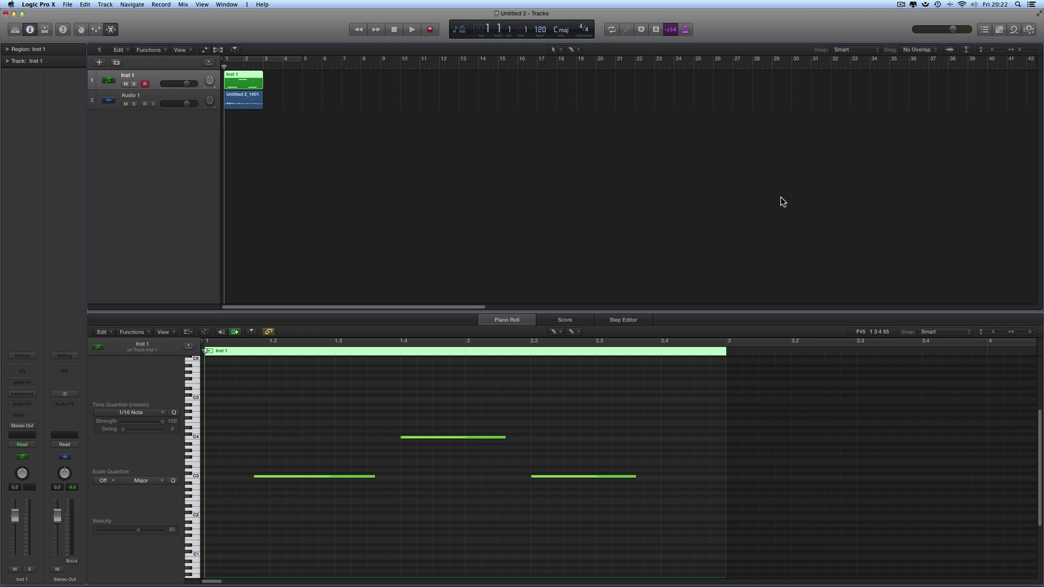